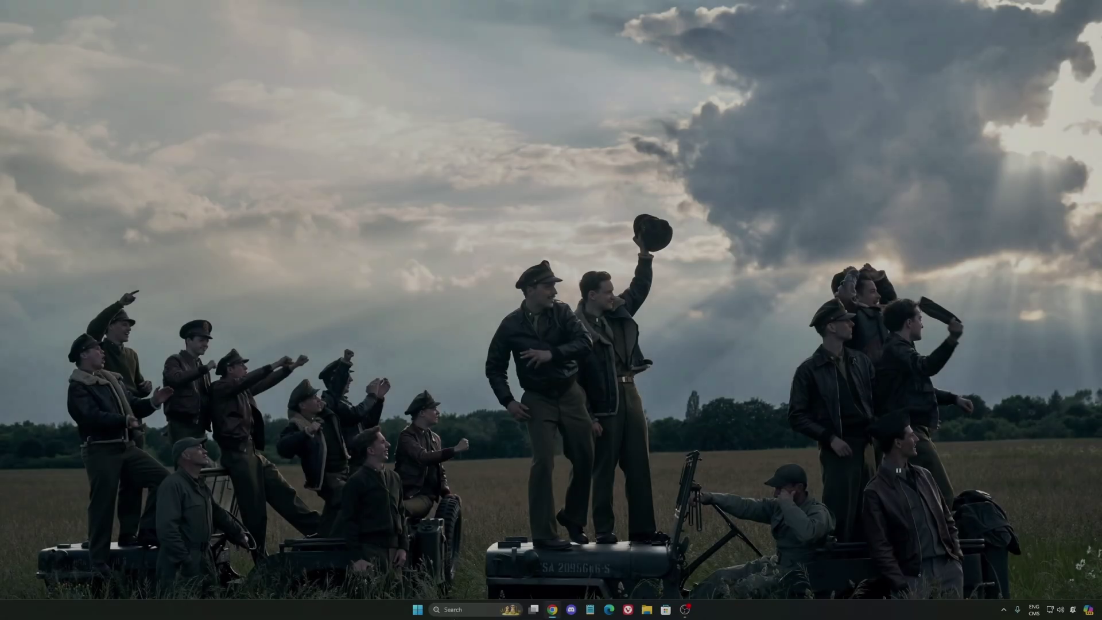
Step: Open Windows Settings and review the Game Bar options and the default graphics settings
left_click(456, 609)
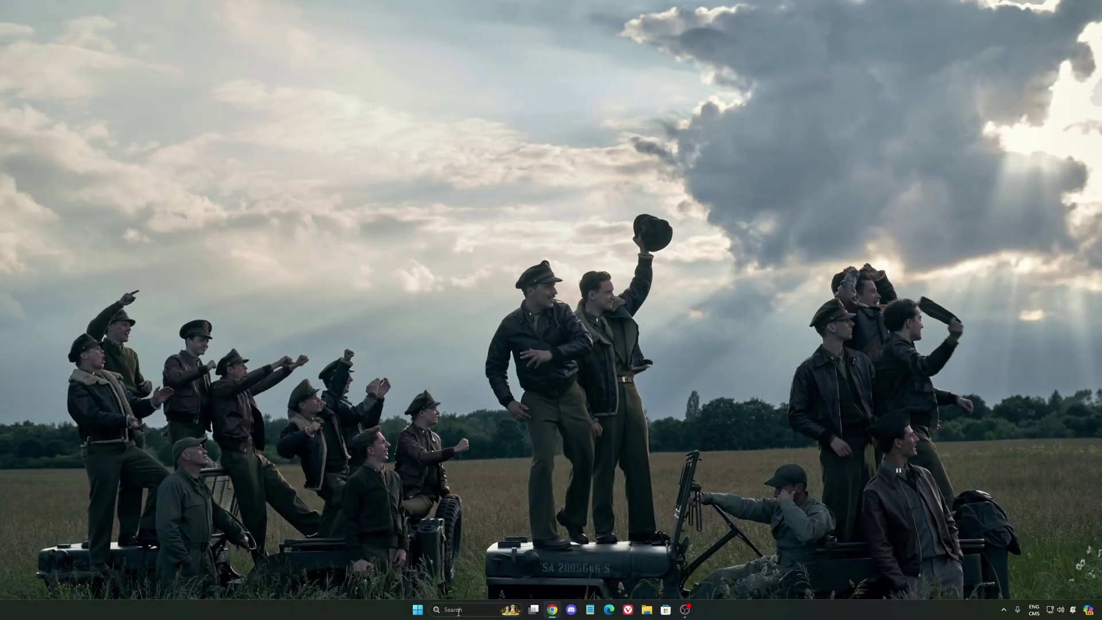
type("seti")
key("Return")
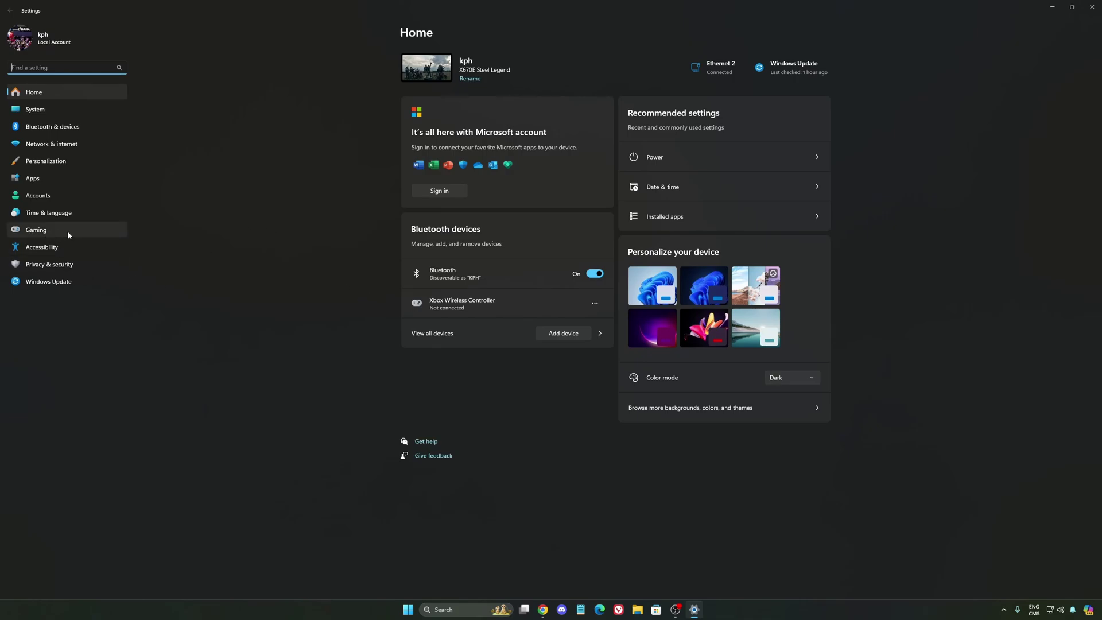
left_click(44, 231)
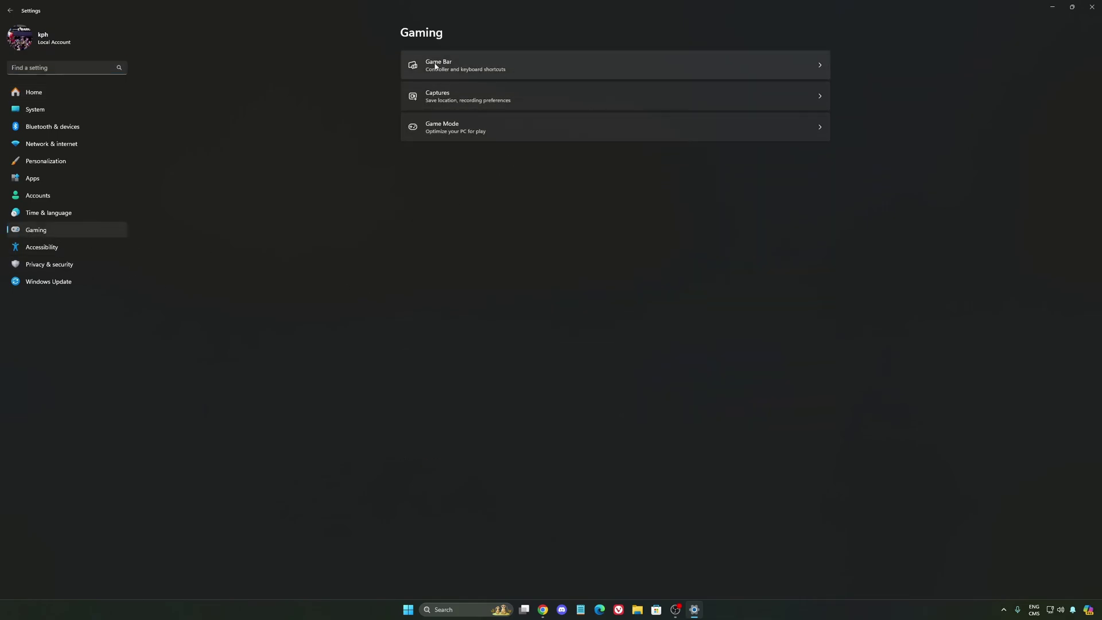
left_click(450, 62)
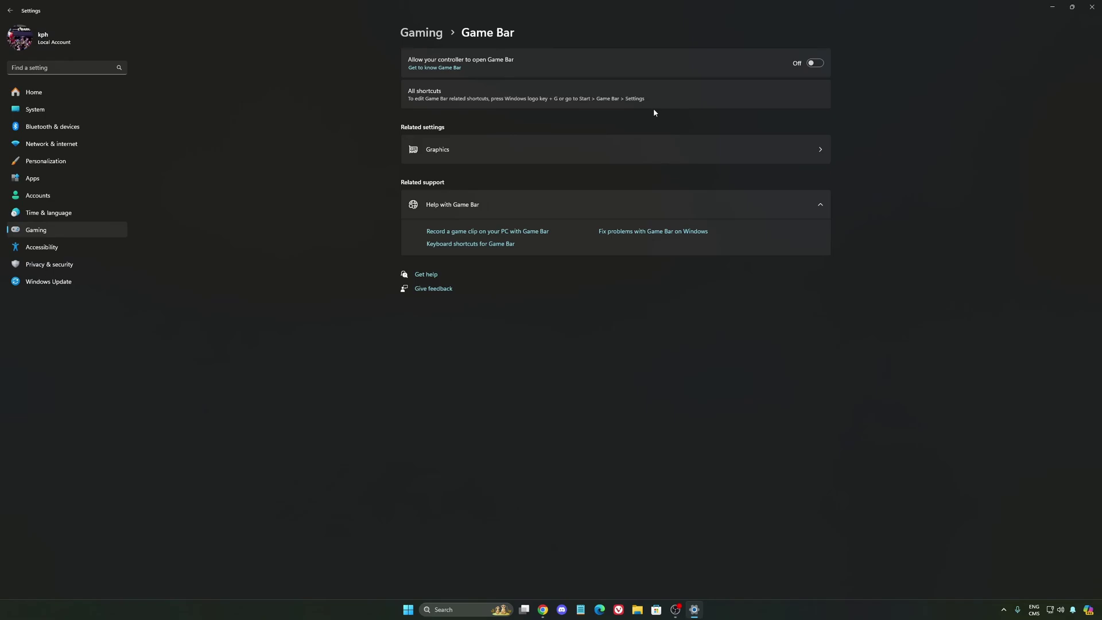
left_click(516, 150)
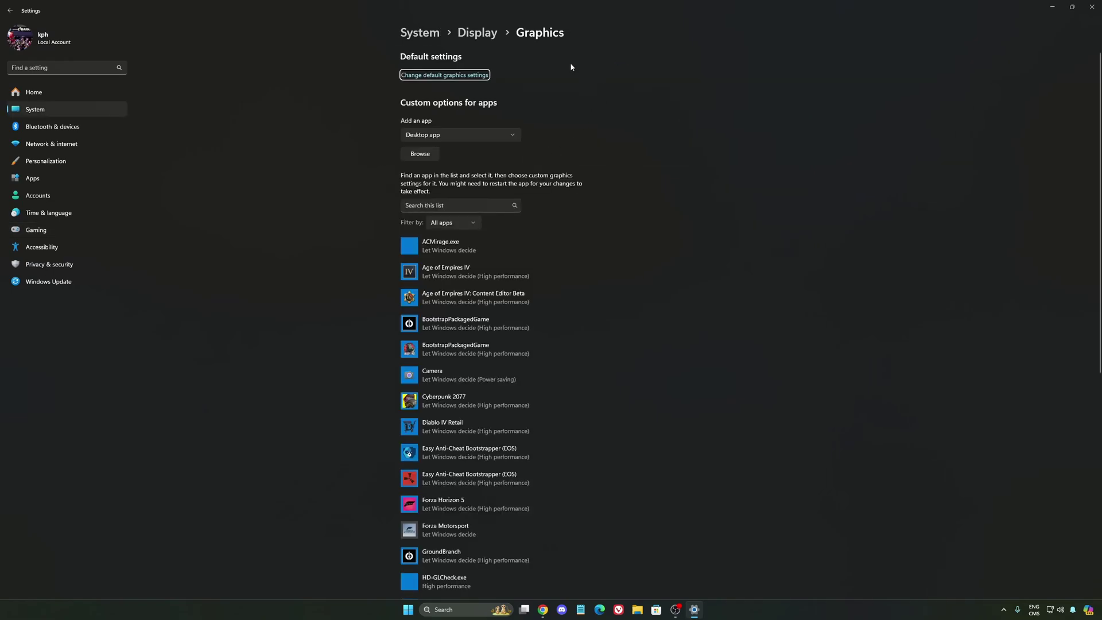
left_click(457, 76)
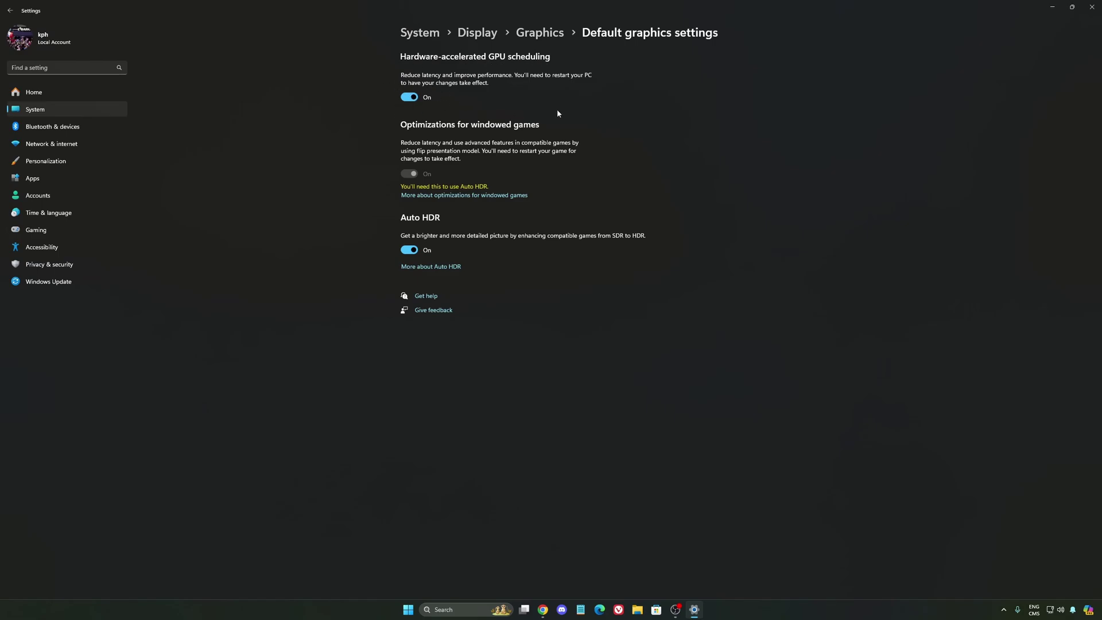
Step: Review the Captures recording preferences and the Game Mode setting in the Gaming section
left_click(57, 230)
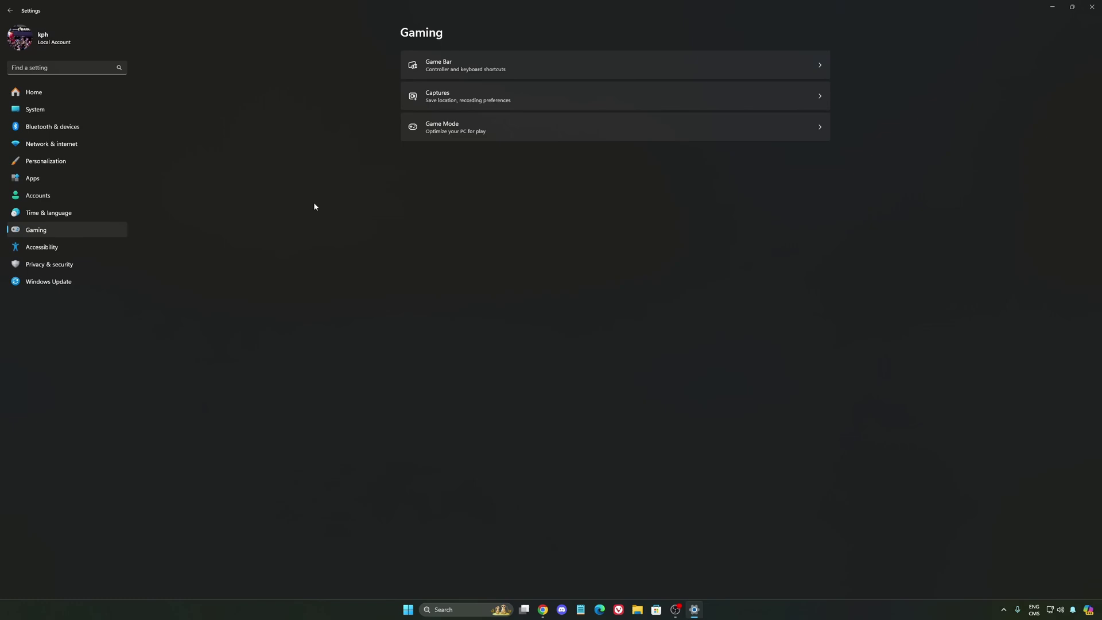
left_click(549, 101)
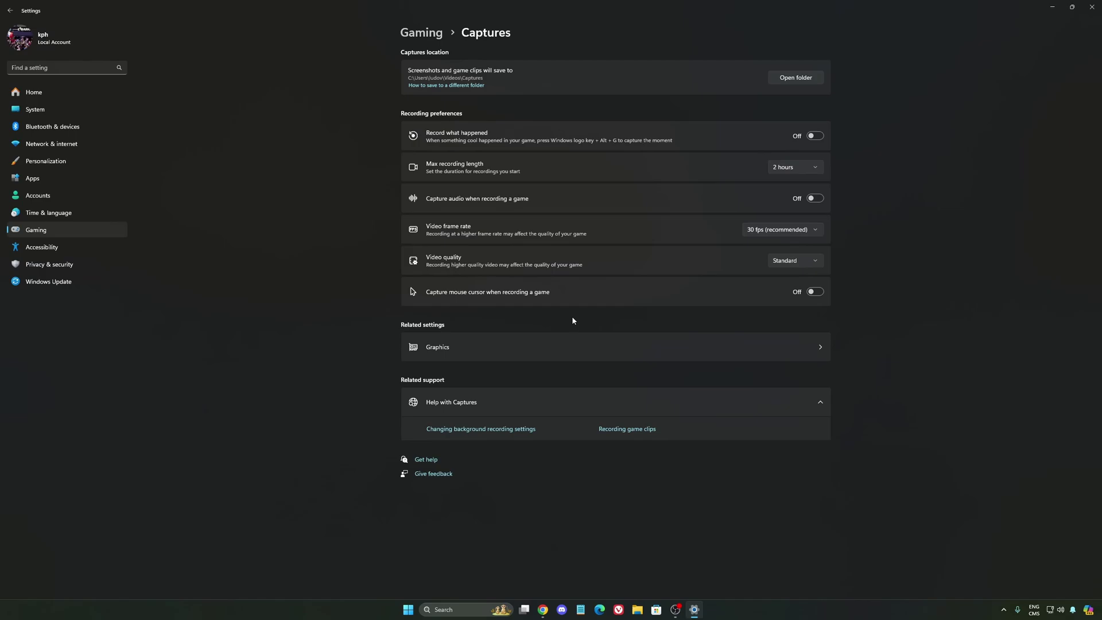
left_click(106, 232)
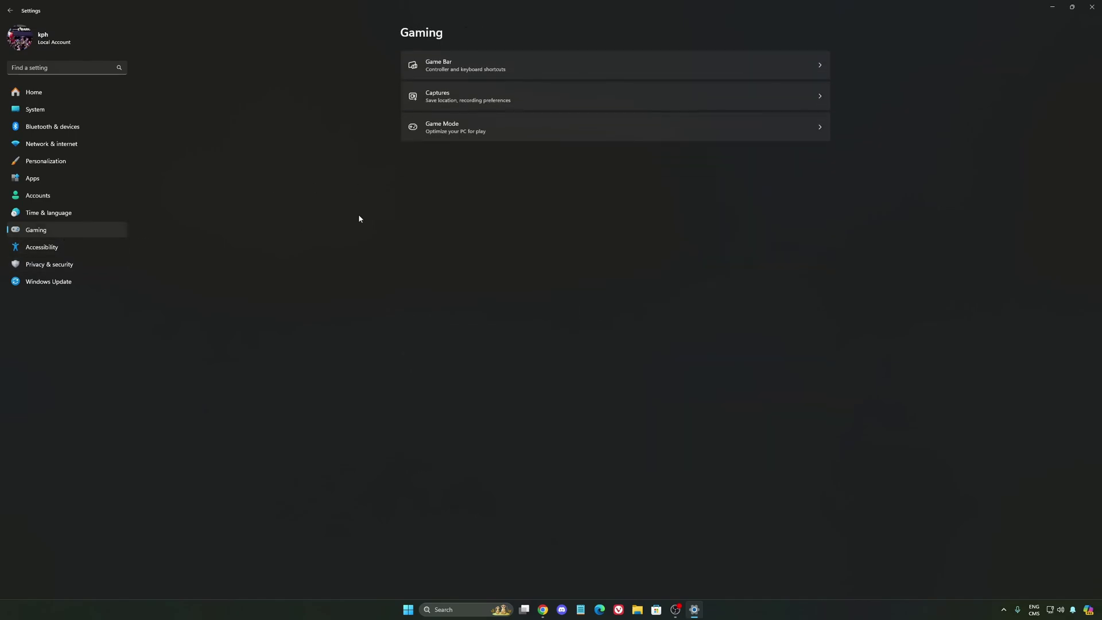
left_click(508, 135)
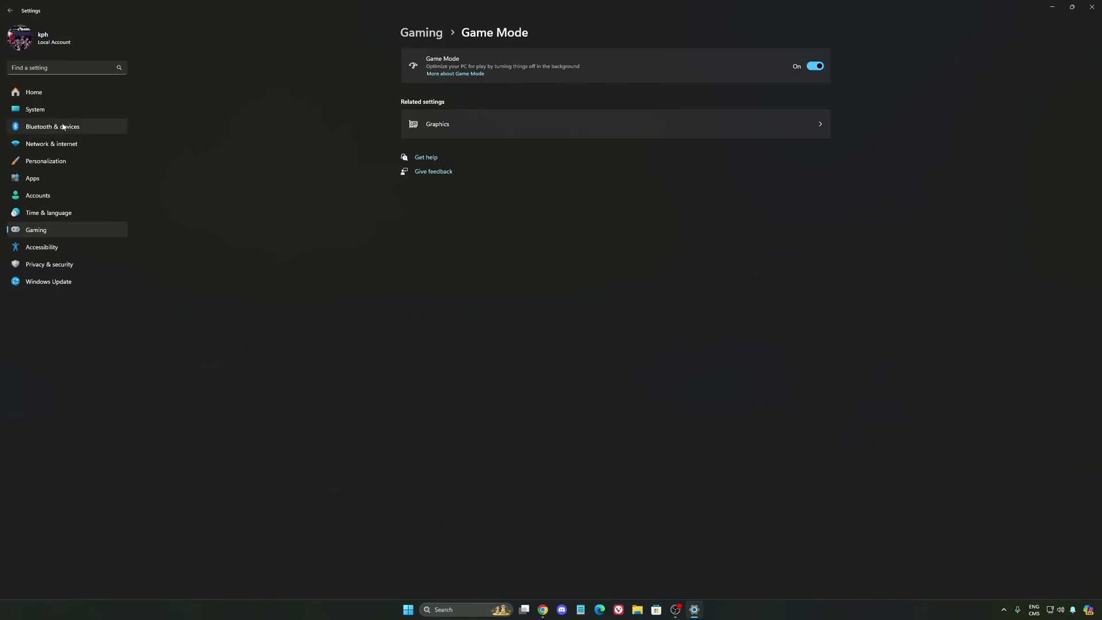
Step: Choose Balanced as the power mode in the system's Power settings and review the other available modes
left_click(43, 109)
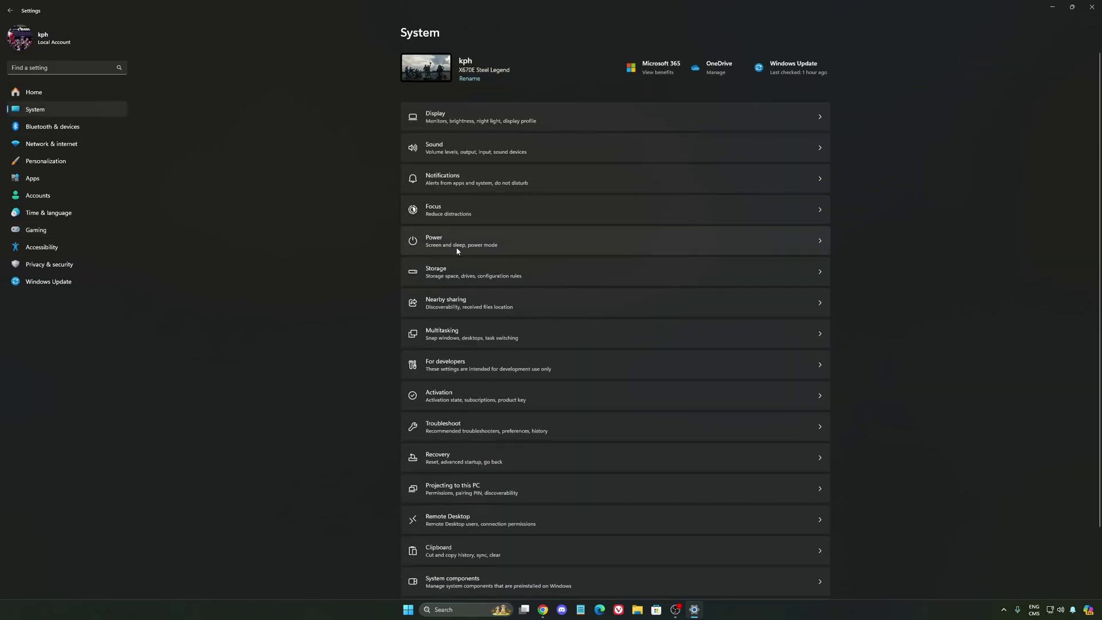
left_click(528, 241)
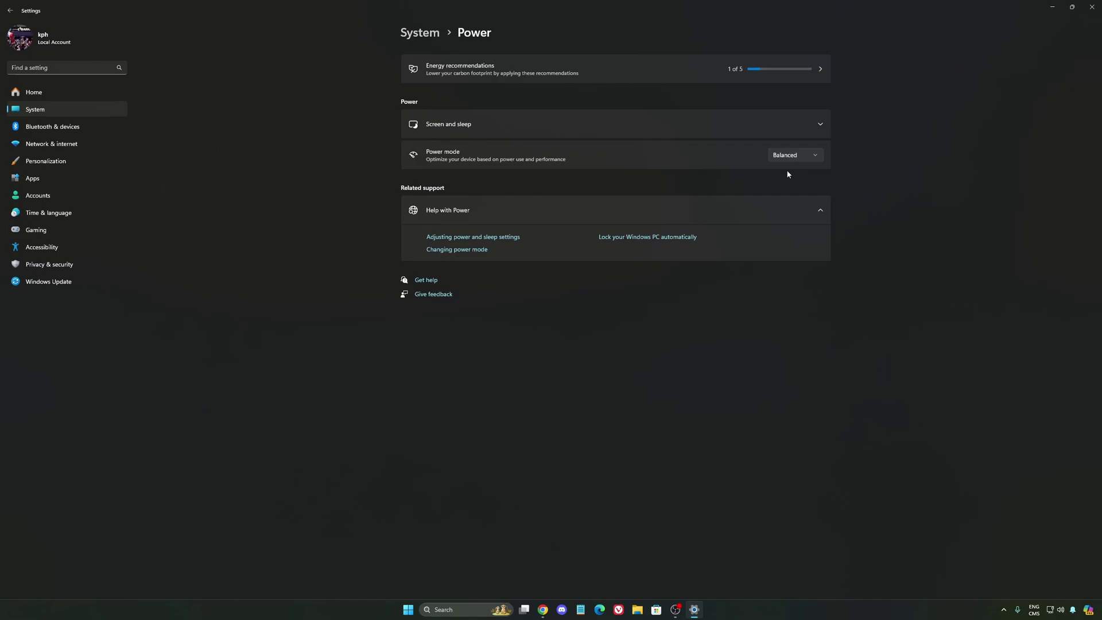
left_click(811, 160)
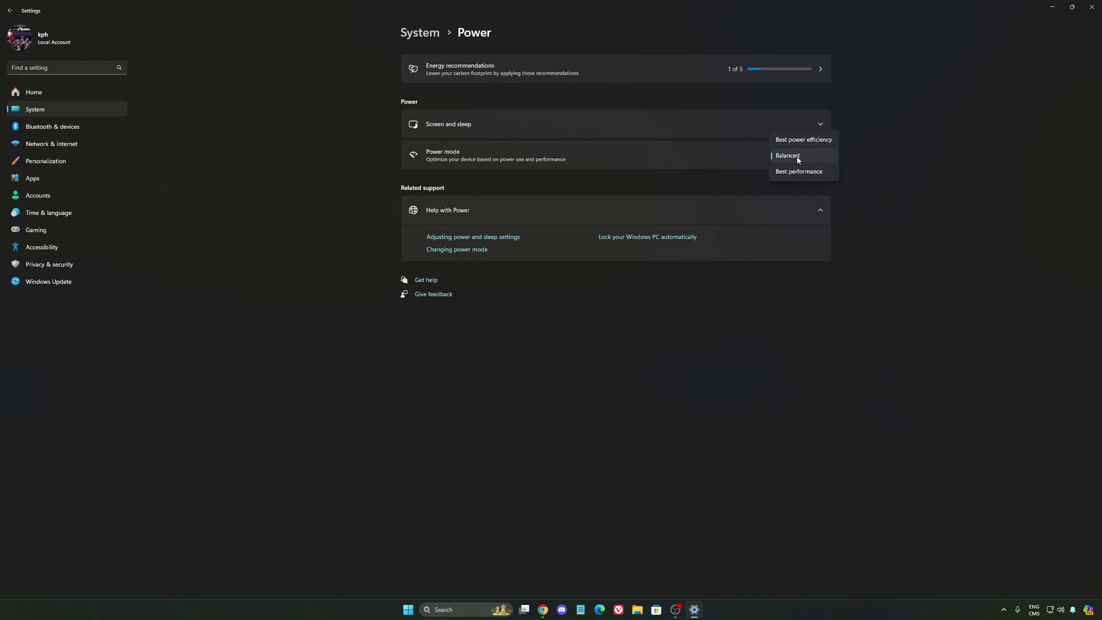
left_click(794, 155)
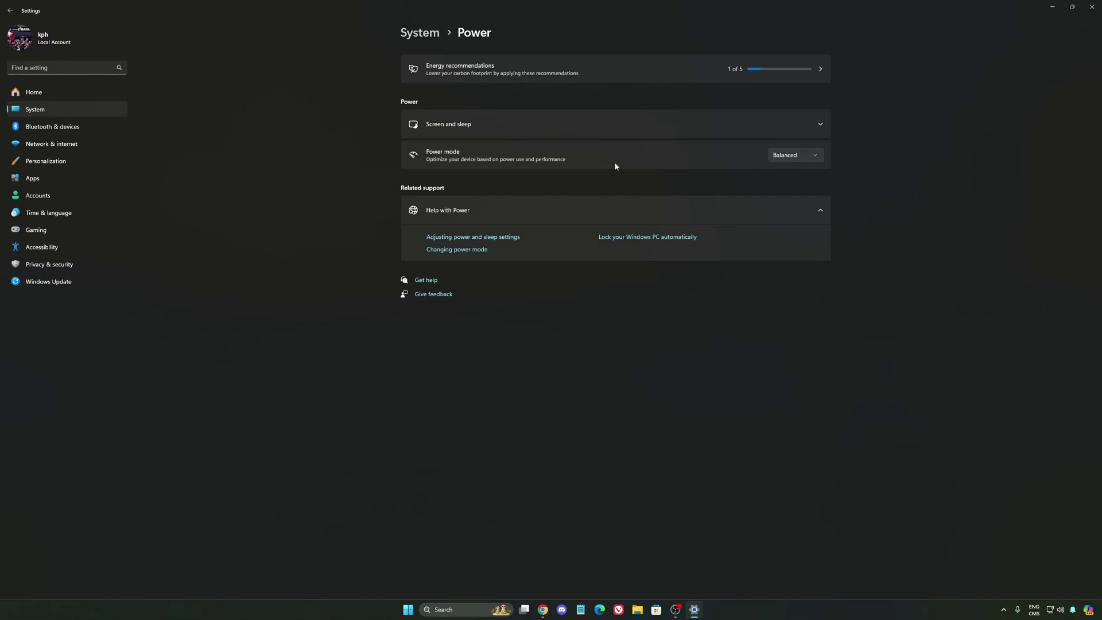
left_click(770, 160)
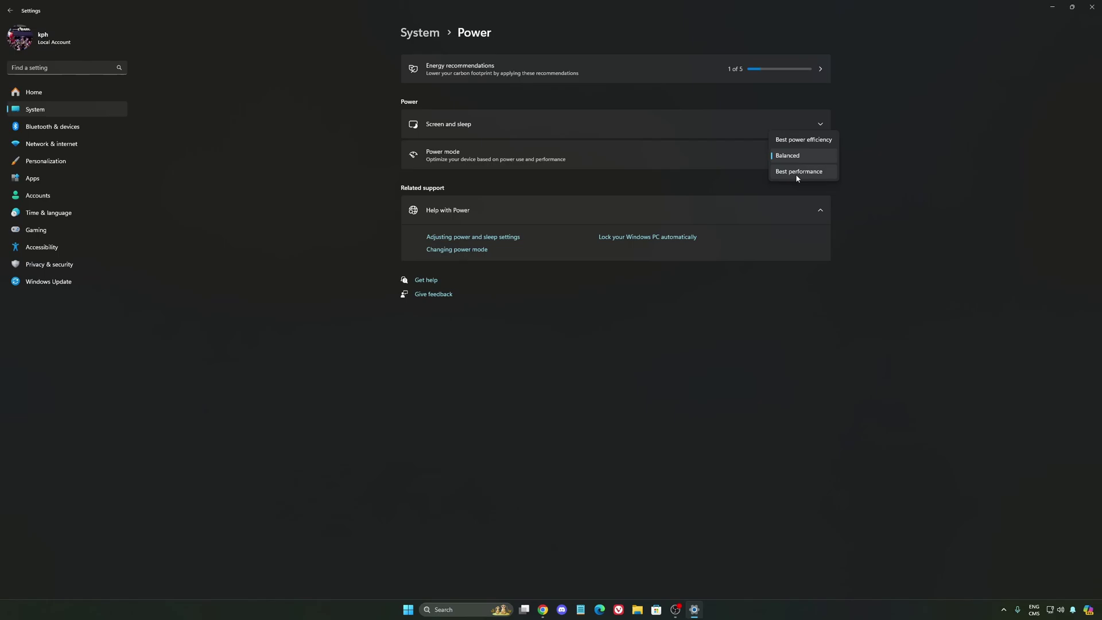
left_click(894, 172)
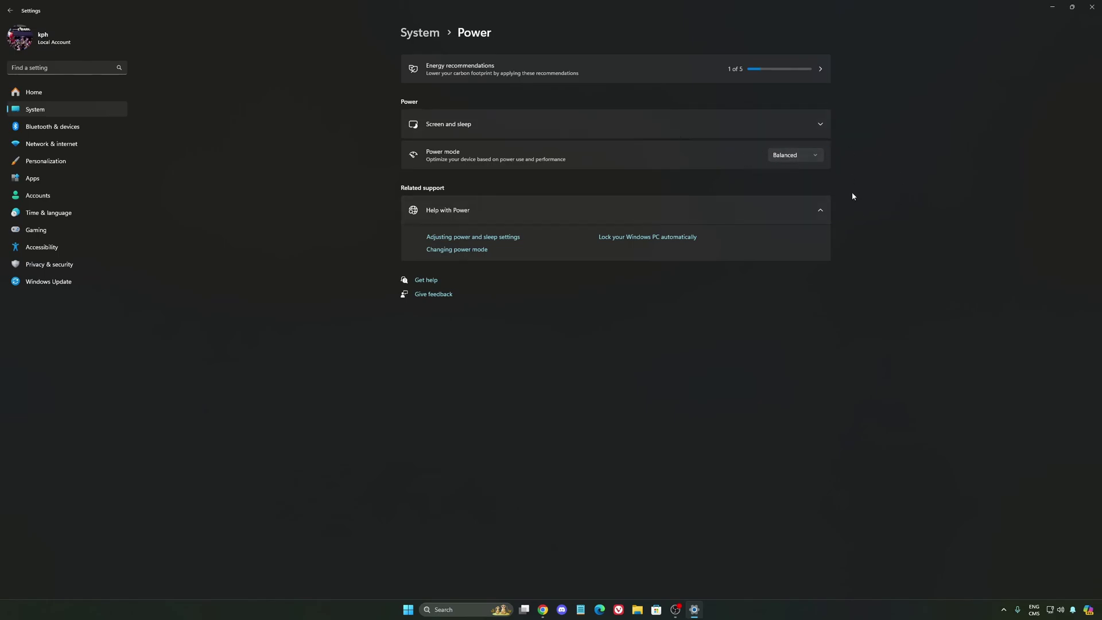
Step: Check the Windows Update status page and close Settings
left_click(61, 96)
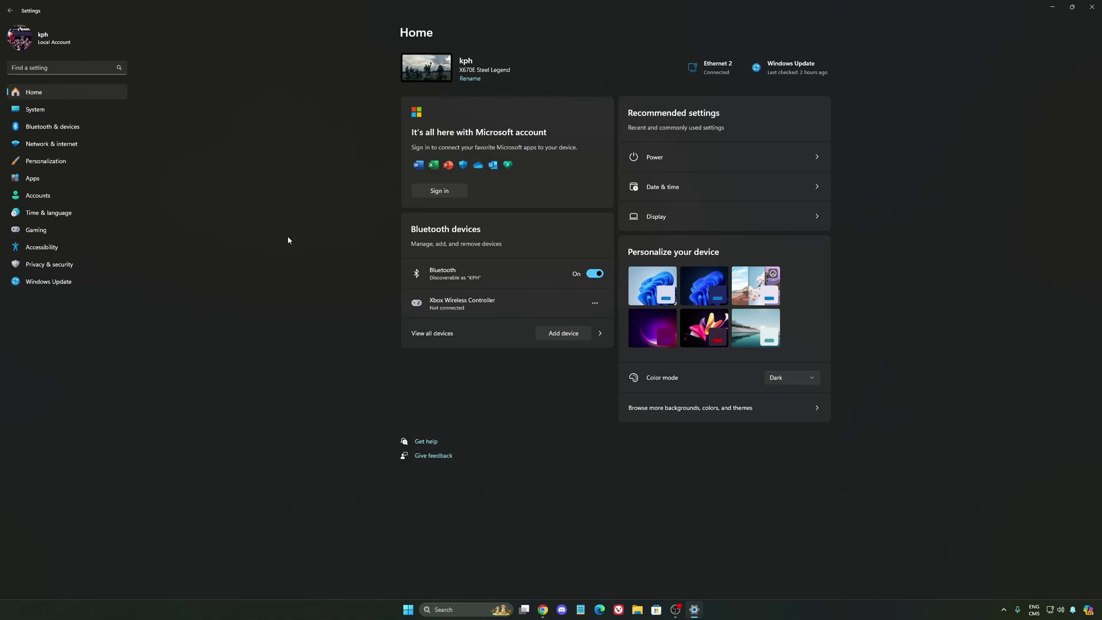
left_click(60, 284)
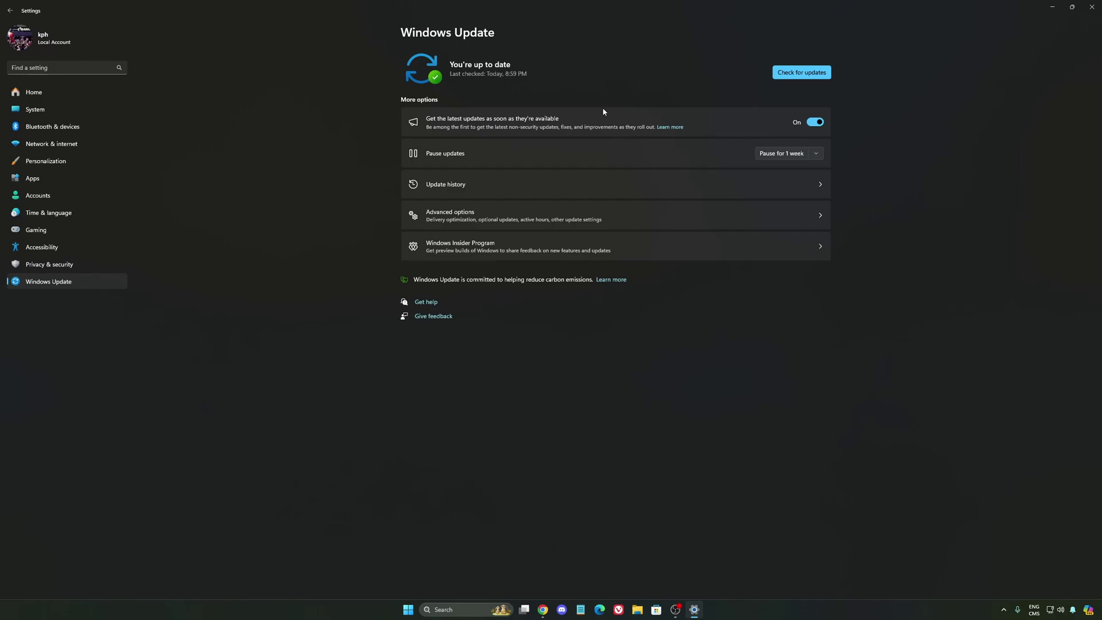
left_click(1092, 7)
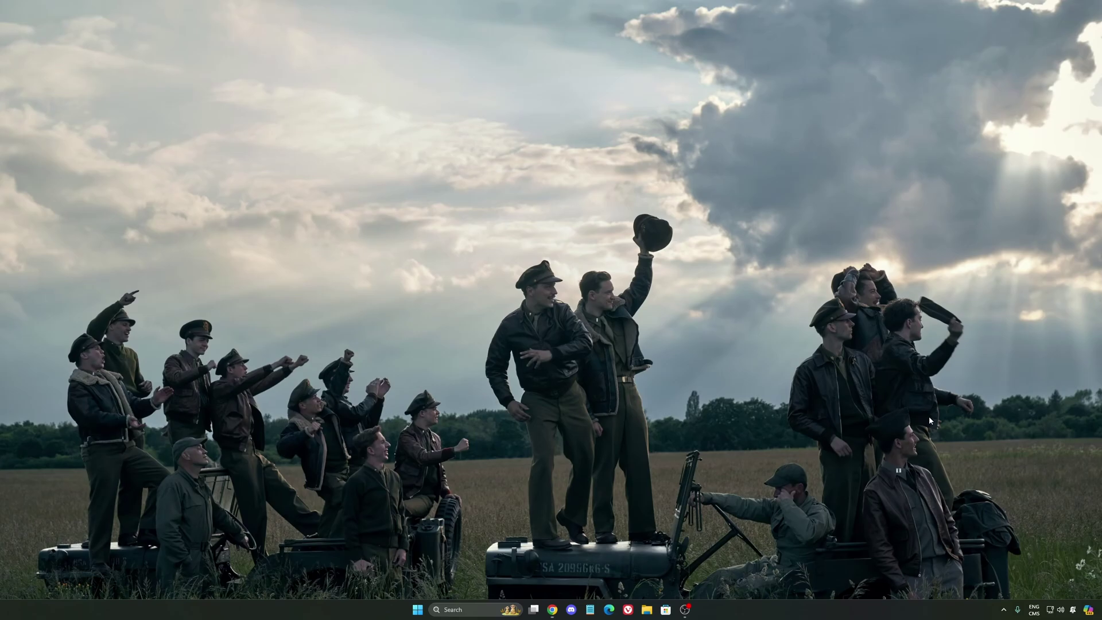
Step: Open the NVIDIA app, turn off the NVIDIA overlay in its settings, and minimize the app
left_click(1003, 610)
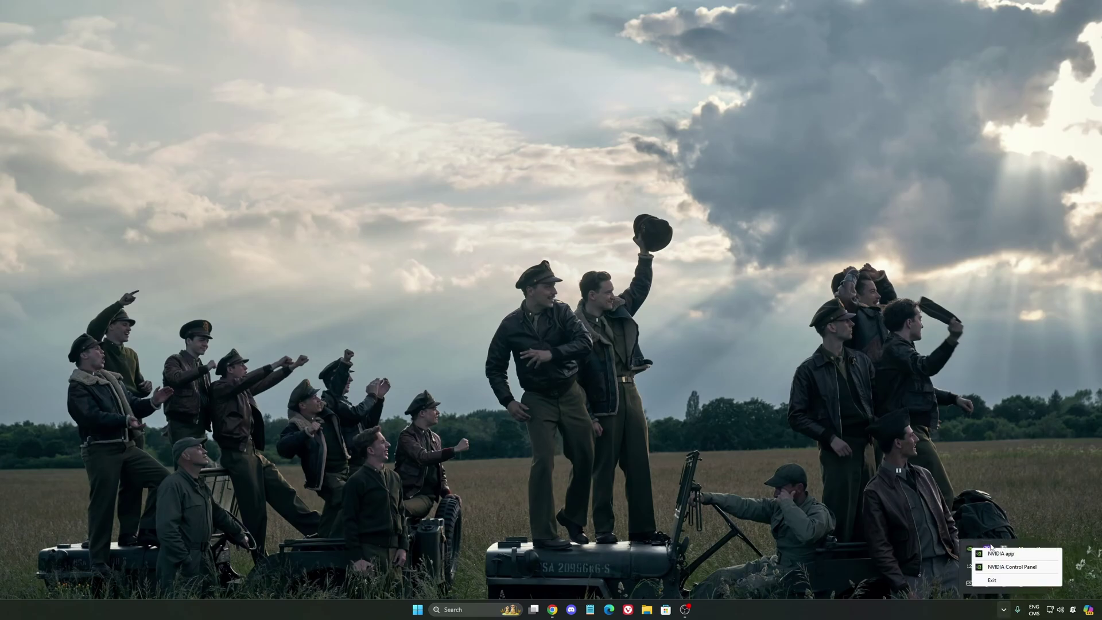
left_click(1003, 563)
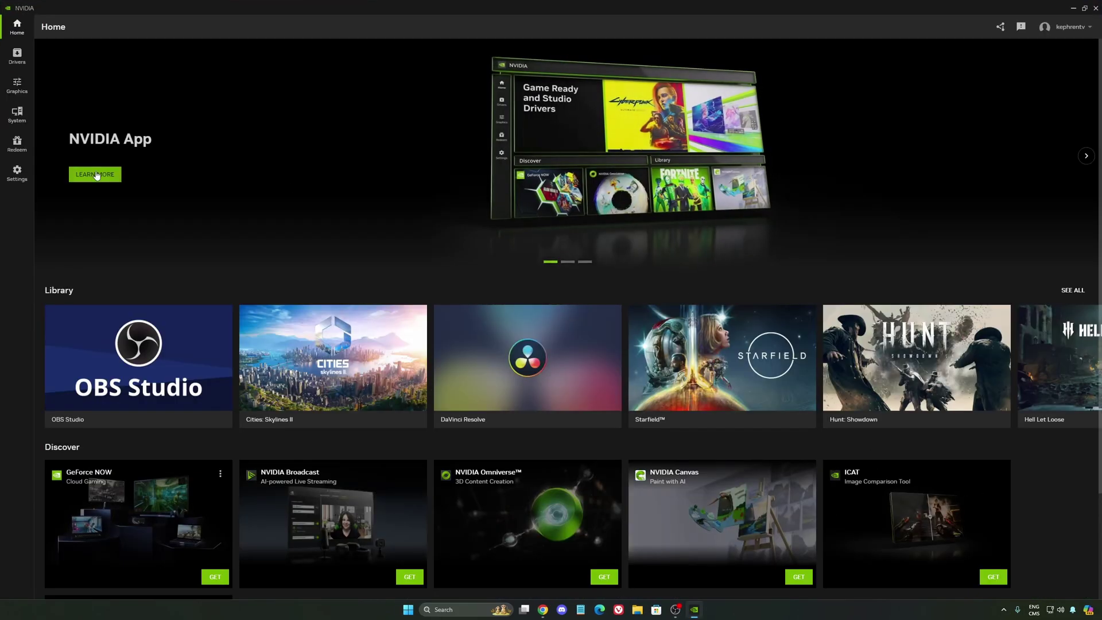
left_click(17, 85)
left_click(17, 172)
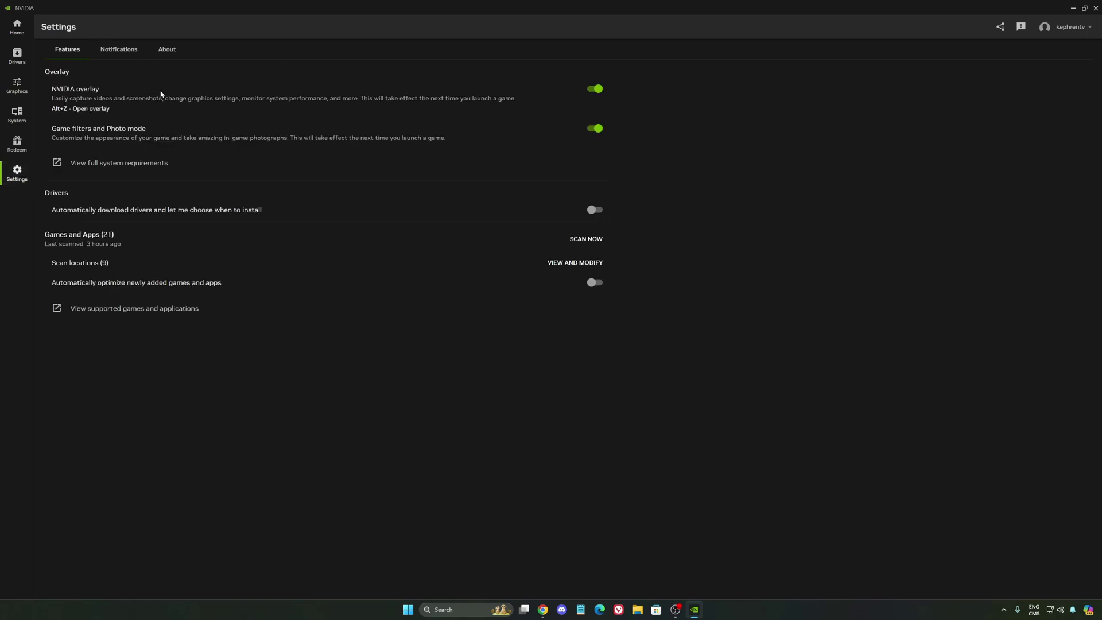
left_click(598, 89)
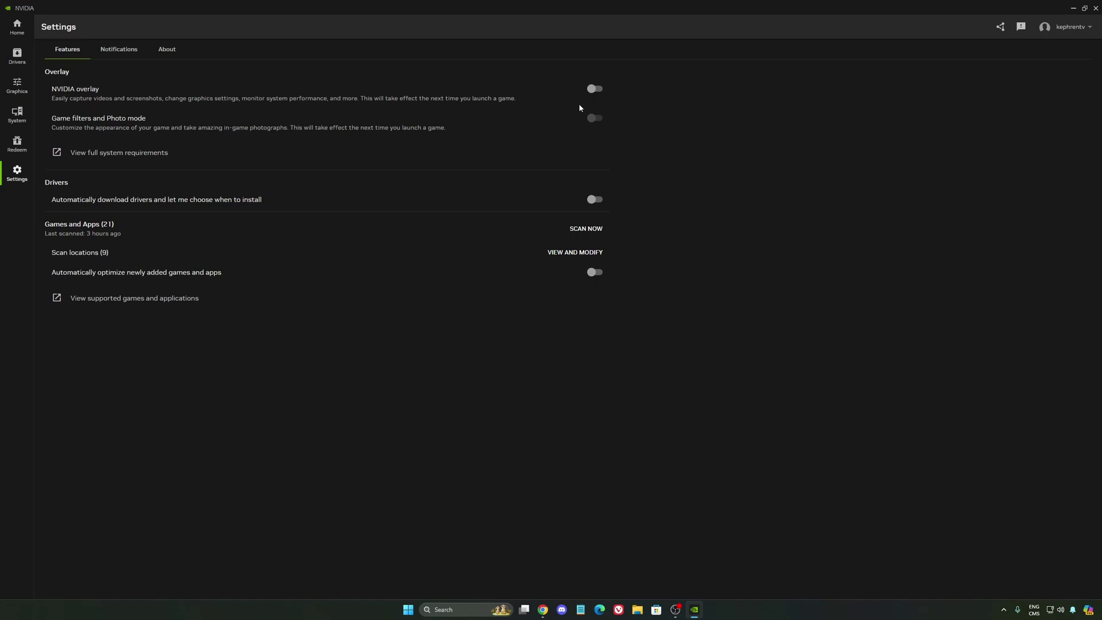
left_click(1072, 9)
Step: Open the NVIDIA Control Panel and bring up its global 3D settings
left_click(1003, 612)
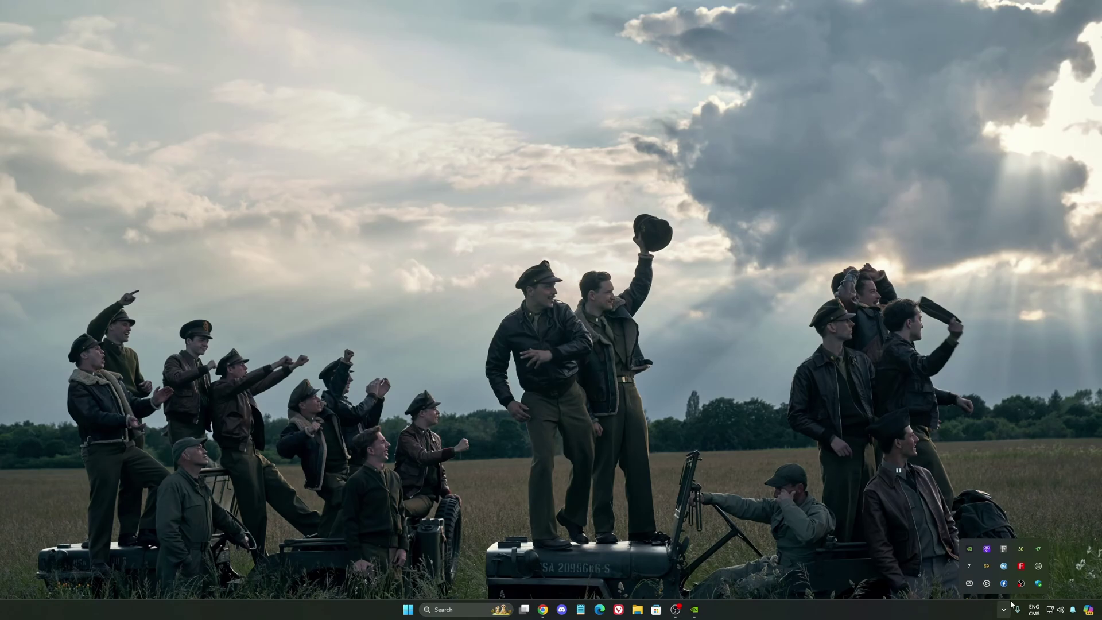
right_click(969, 550)
left_click(1007, 561)
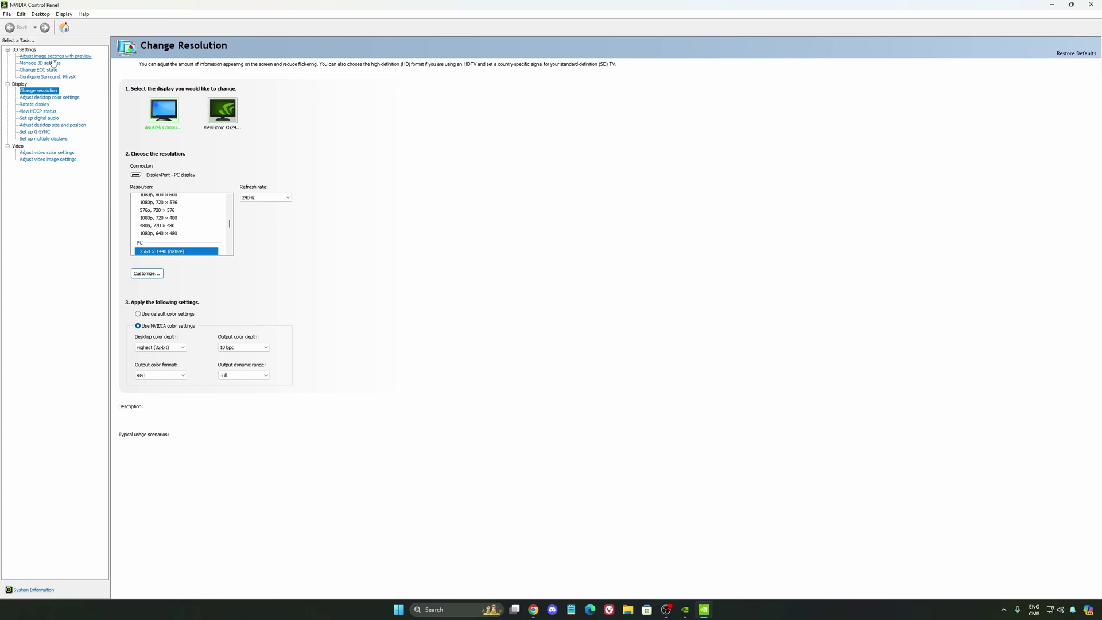
left_click(41, 63)
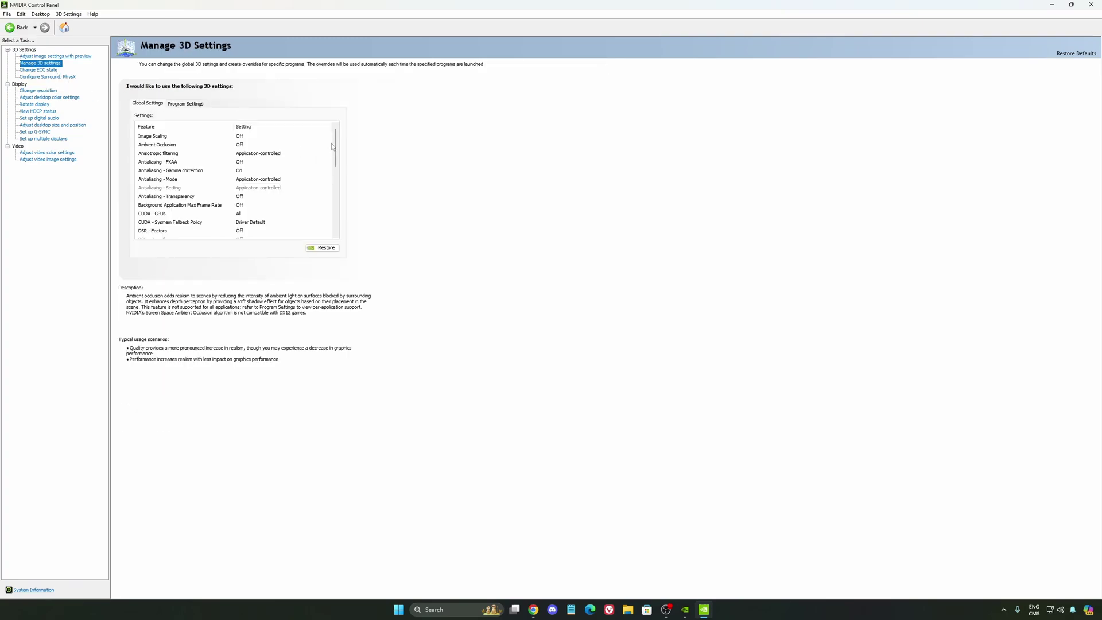
Step: Examine the options available for Power management mode in the global 3D settings
left_click_drag(332, 147, 333, 167)
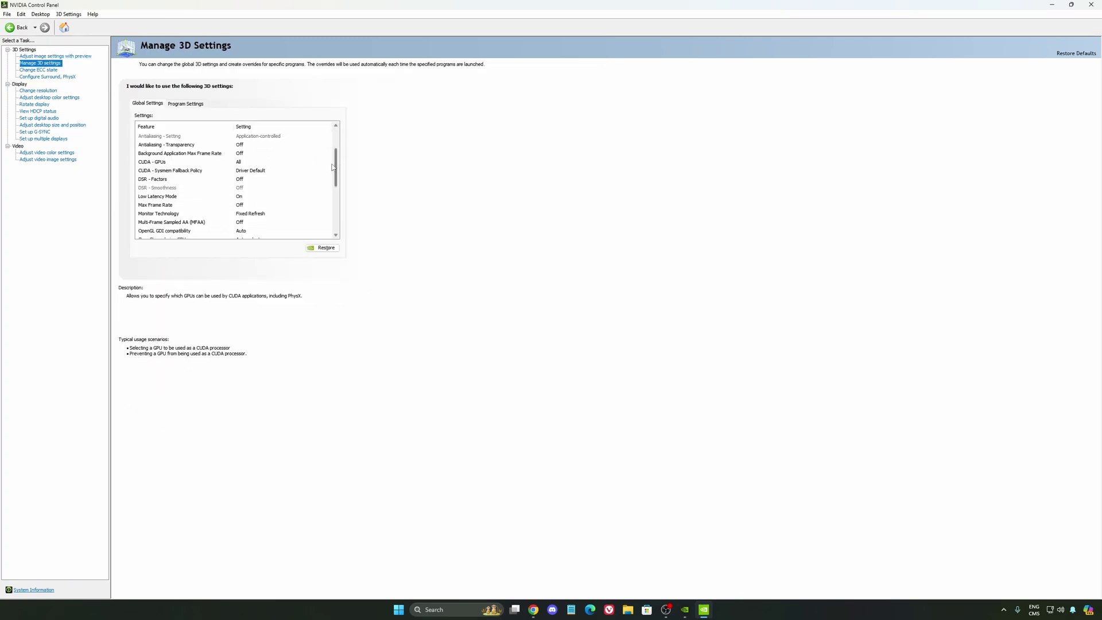
mouse_move(176, 198)
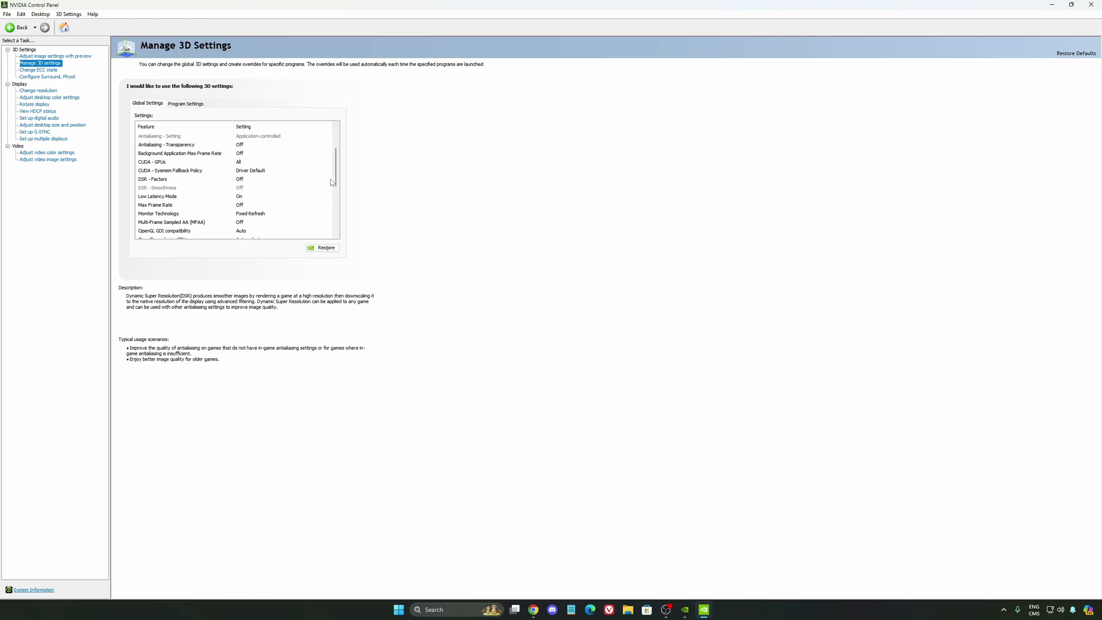
scroll(321, 172, "down", 3)
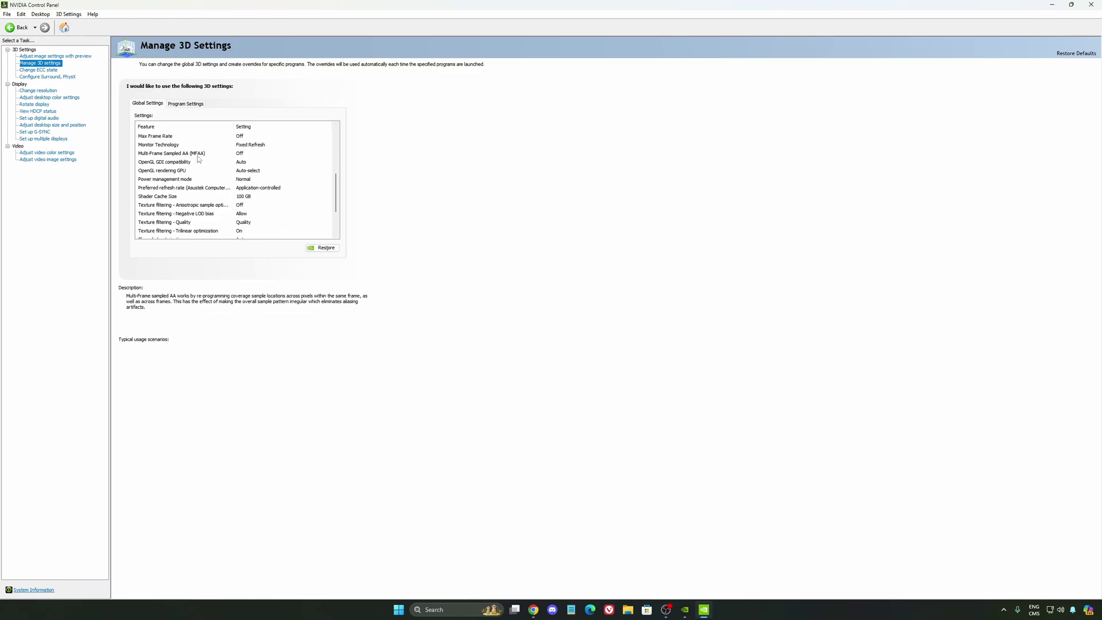
left_click(243, 183)
left_click(245, 183)
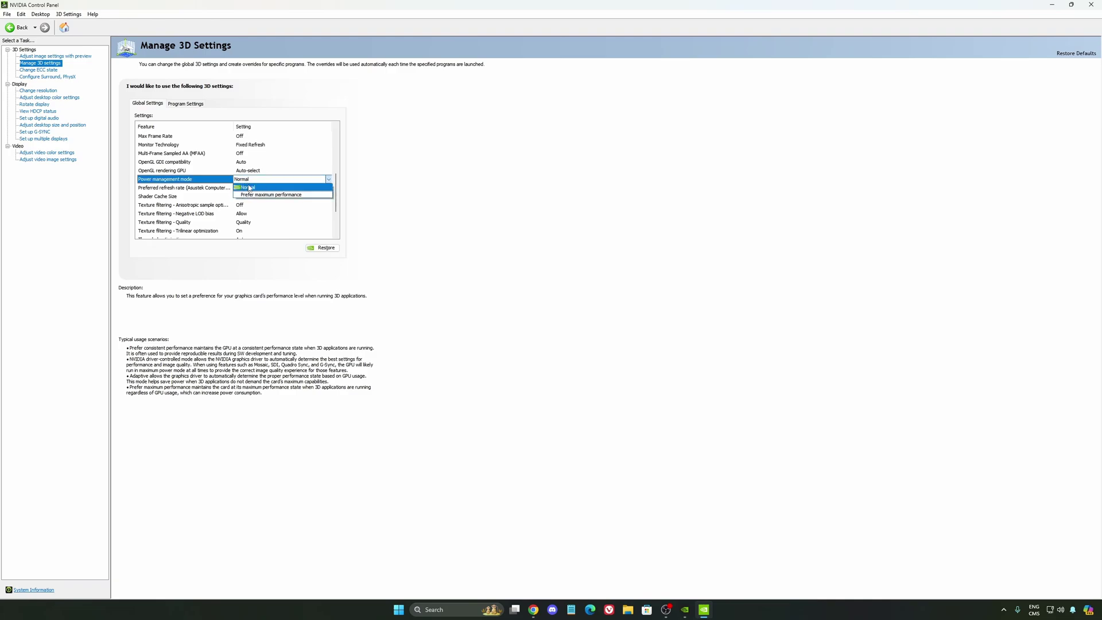
left_click(422, 199)
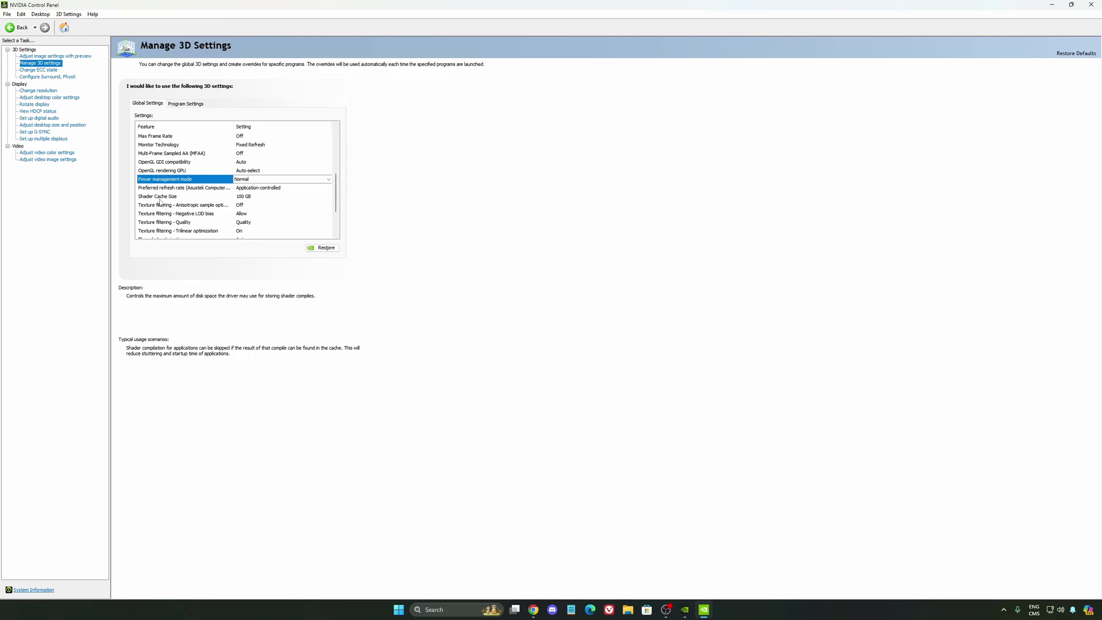
Step: Examine the options available for Shader Cache Size in the global 3D settings
left_click(241, 196)
left_click(252, 196)
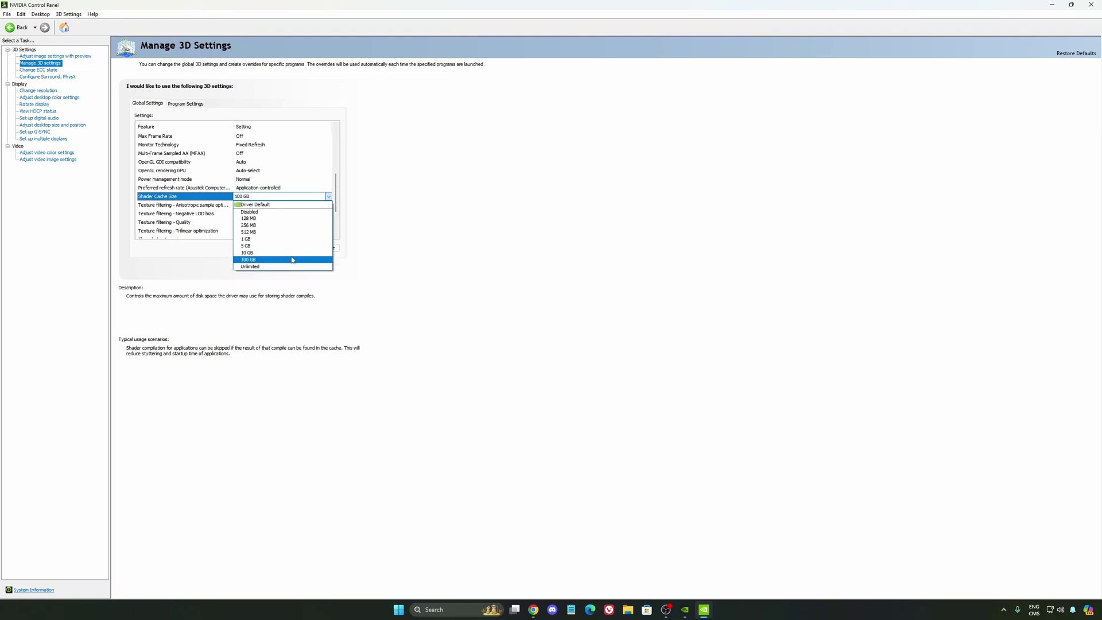
left_click(386, 265)
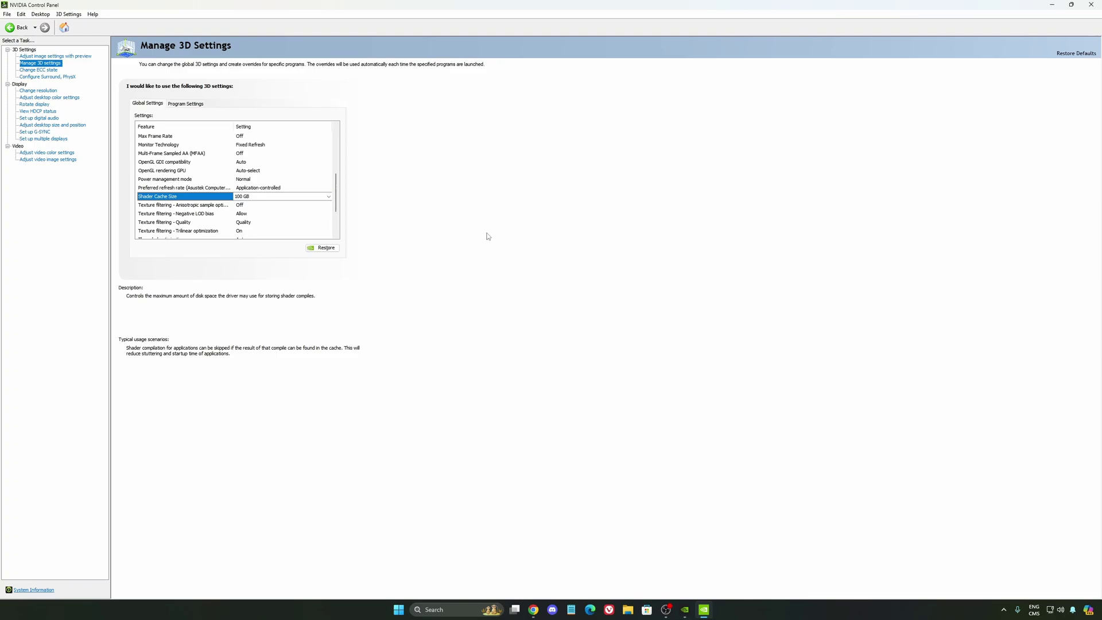
Step: Examine the refresh rates available for the display at its native resolution, and bring up the G-SYNC setup
left_click(38, 90)
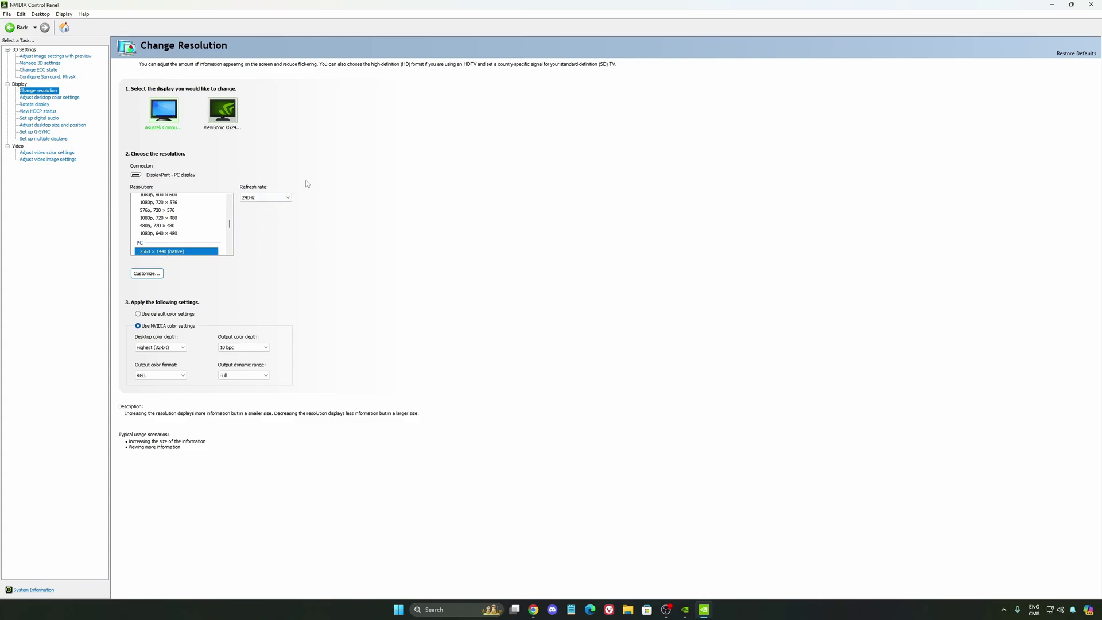
left_click(265, 199)
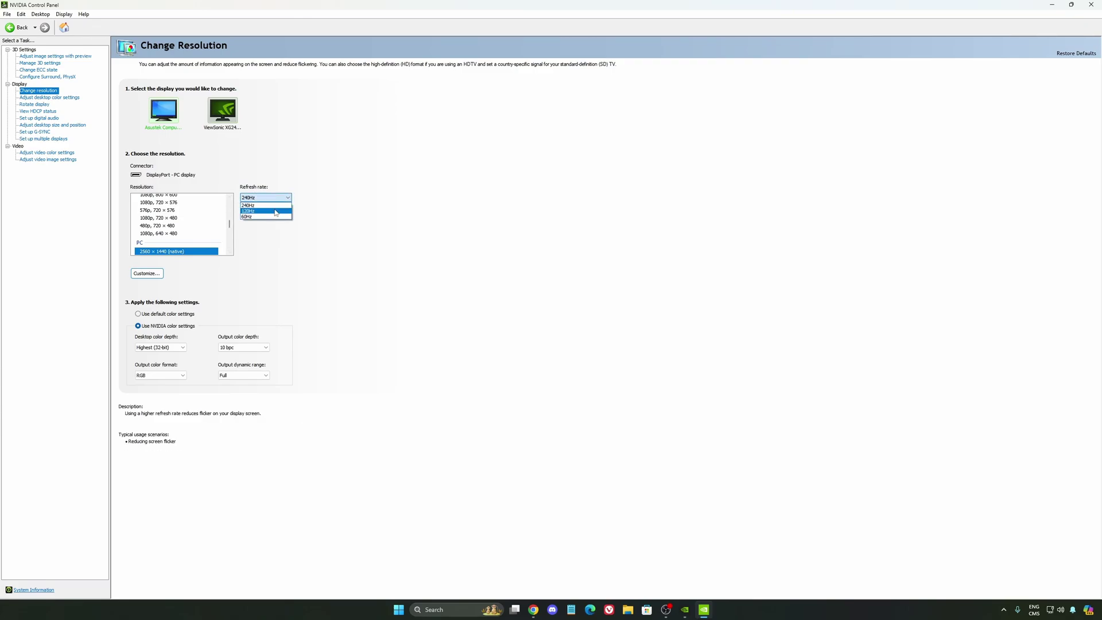
left_click(359, 205)
left_click(258, 198)
left_click(379, 205)
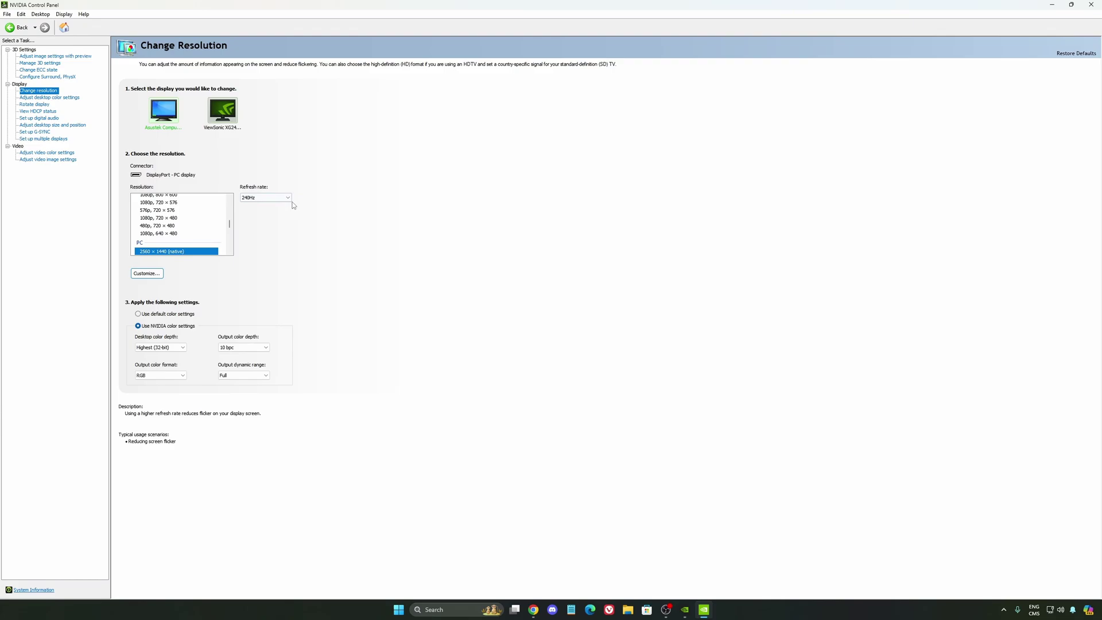
left_click(35, 131)
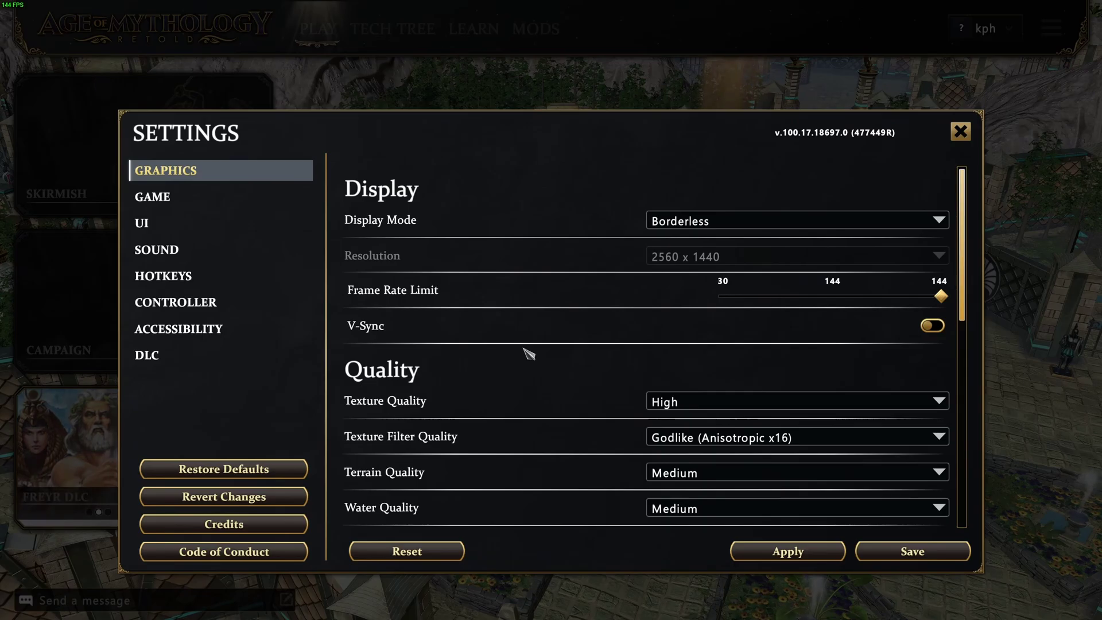
Step: Switch to Age of Mythology: Retold's graphics settings and examine the Display Mode, Resolution and Frame Rate Limit settings
left_click(705, 223)
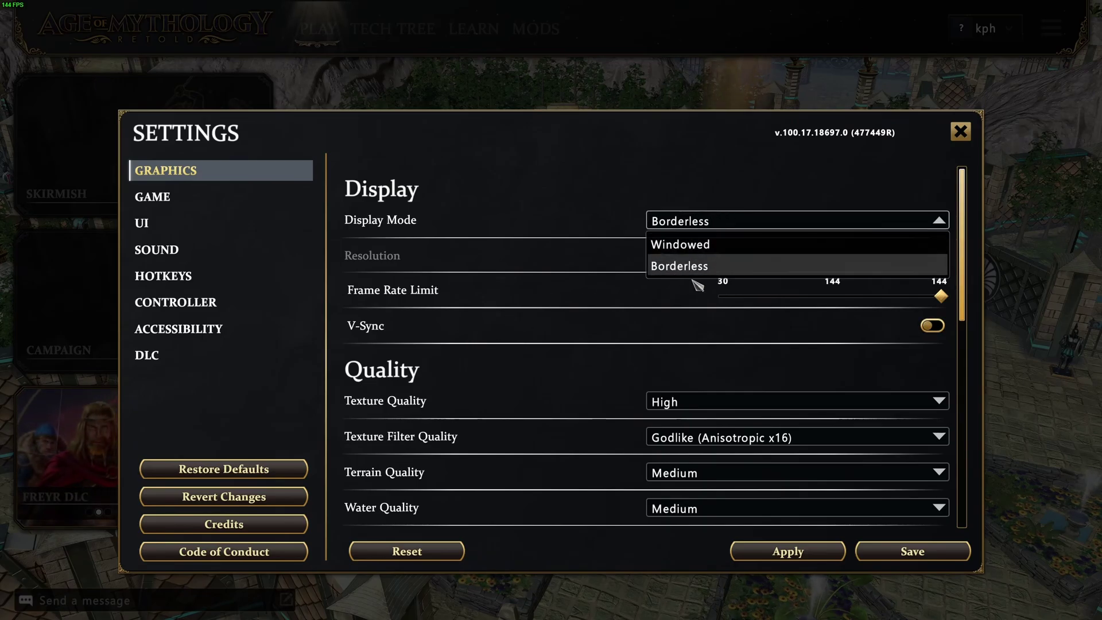
left_click(729, 218)
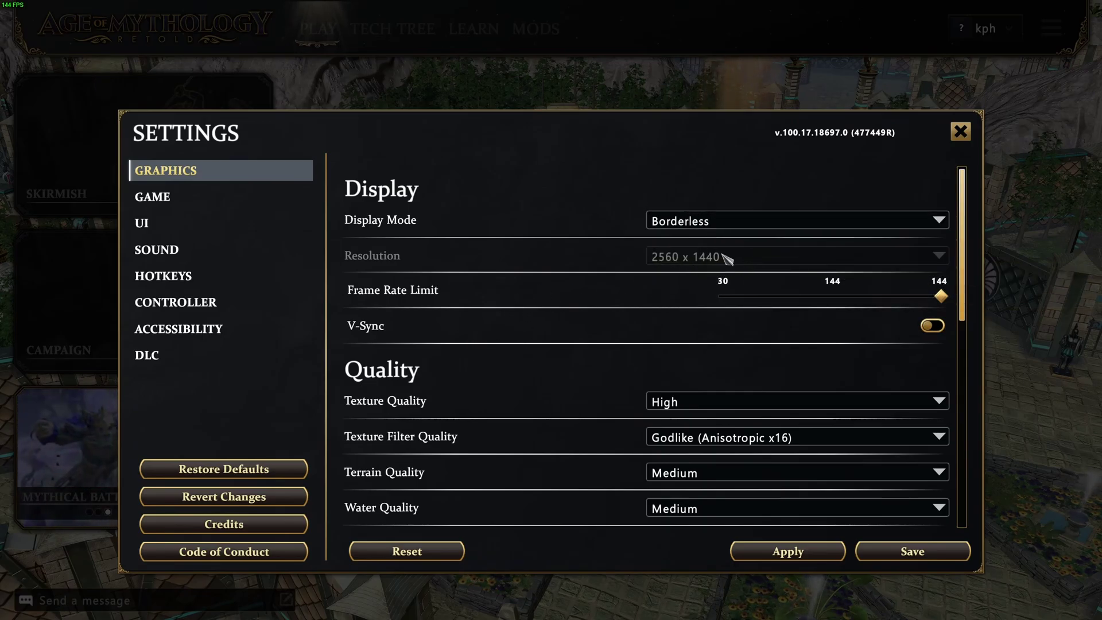
mouse_move(725, 254)
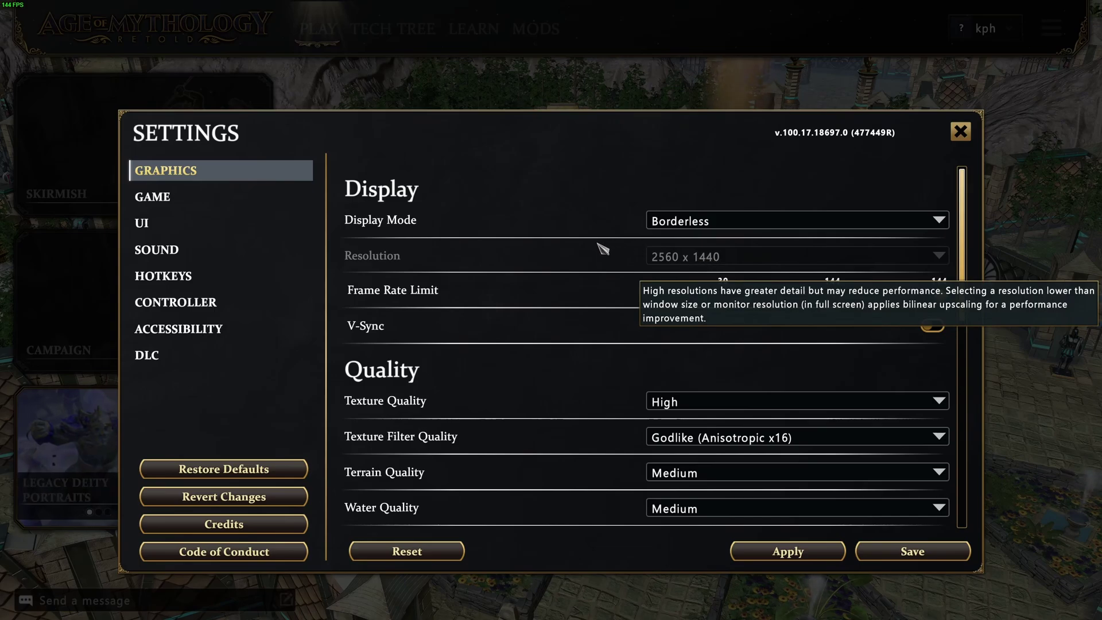
scroll(601, 273, "down", 1)
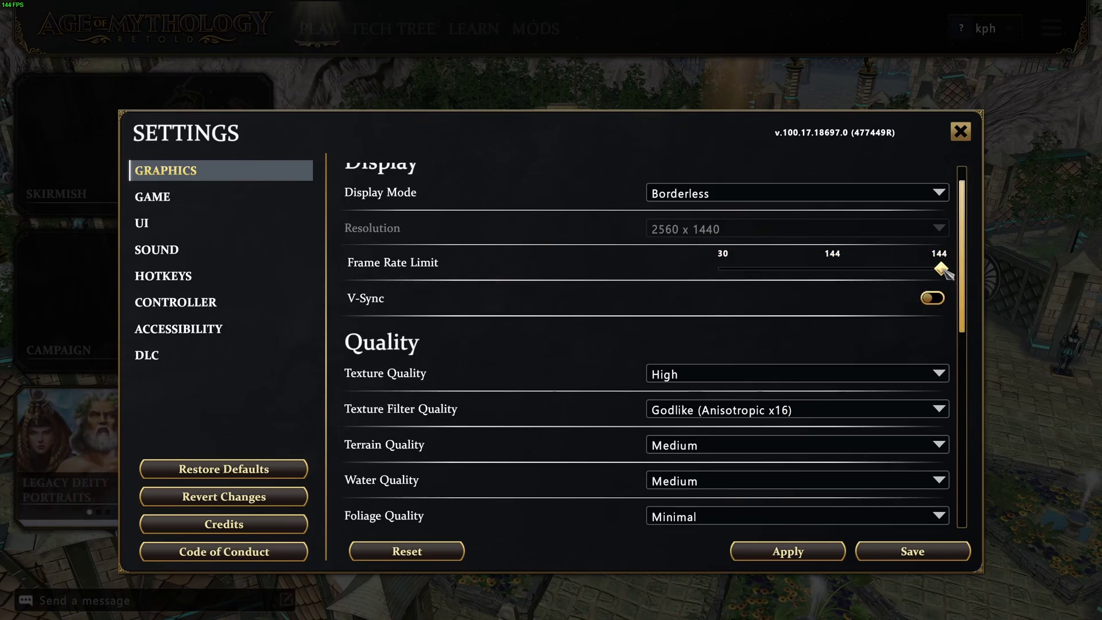
left_click_drag(941, 268, 899, 268)
scroll(832, 320, "down", 1)
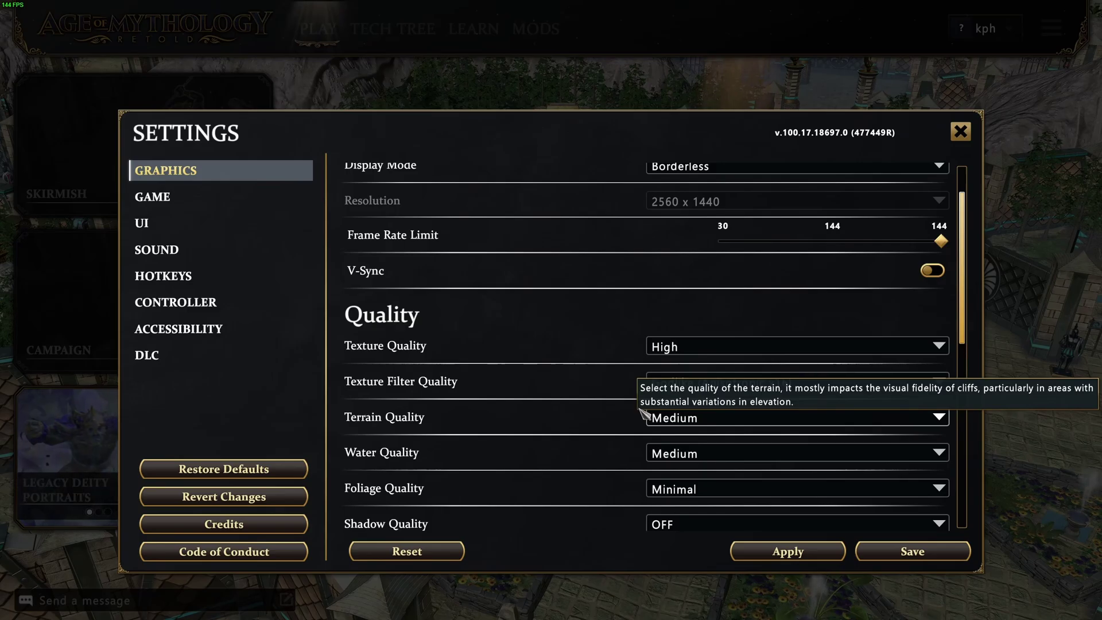
Step: Examine the options available for Texture Quality and Texture Filter Quality in the game's graphics settings
scroll(509, 338, "down", 2)
scroll(505, 342, "down", 2)
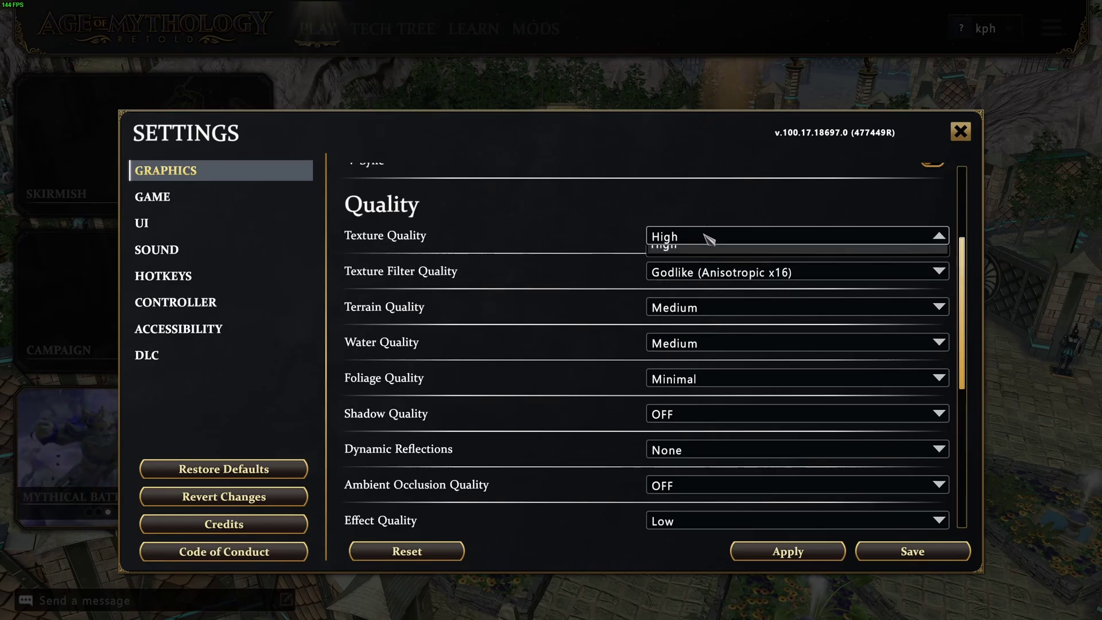
left_click(659, 237)
left_click(666, 305)
left_click(792, 272)
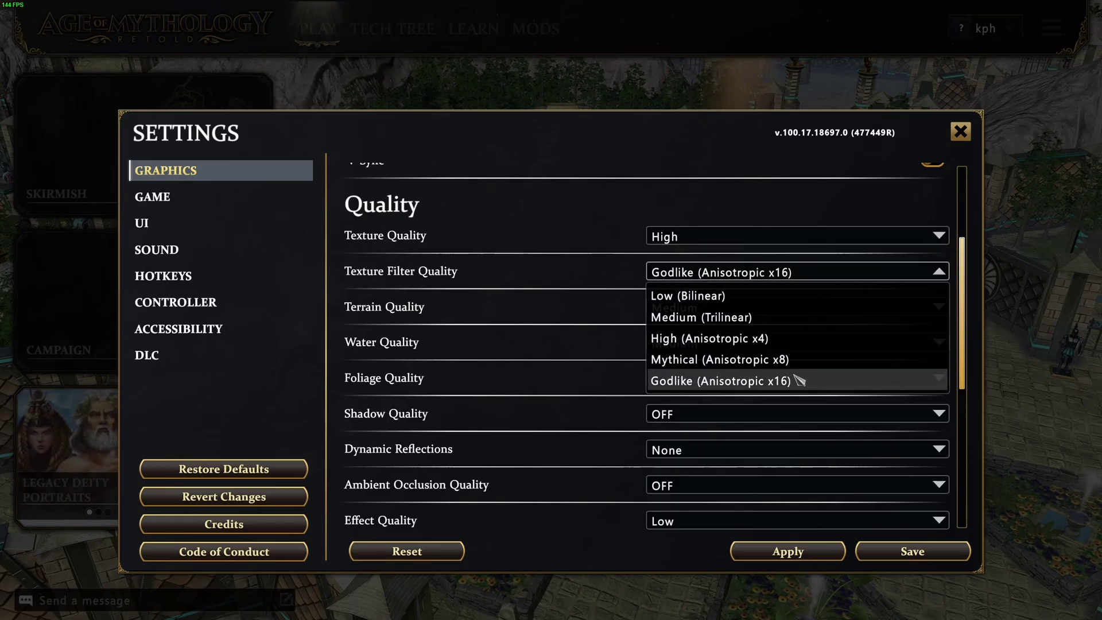
left_click(716, 272)
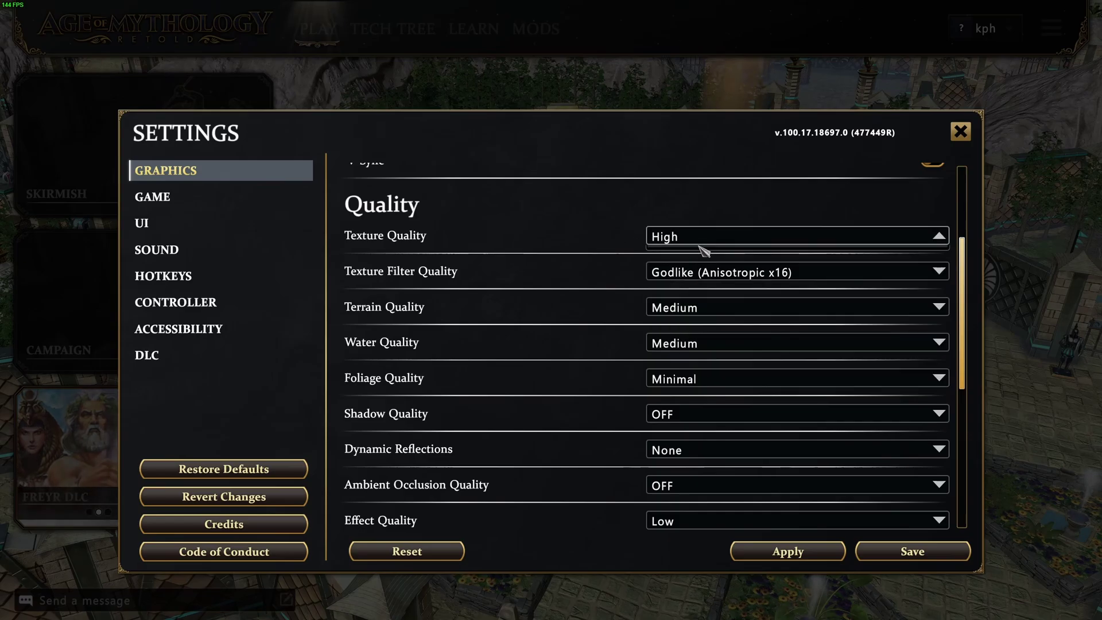
left_click(705, 238)
left_click(649, 236)
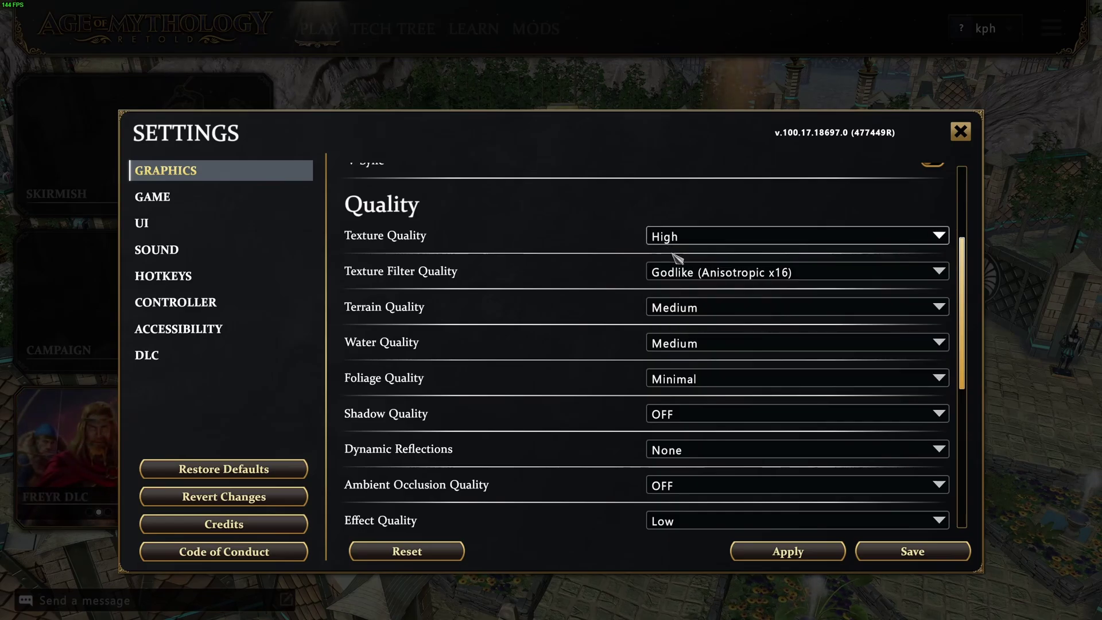
left_click(680, 236)
left_click(666, 237)
left_click(720, 272)
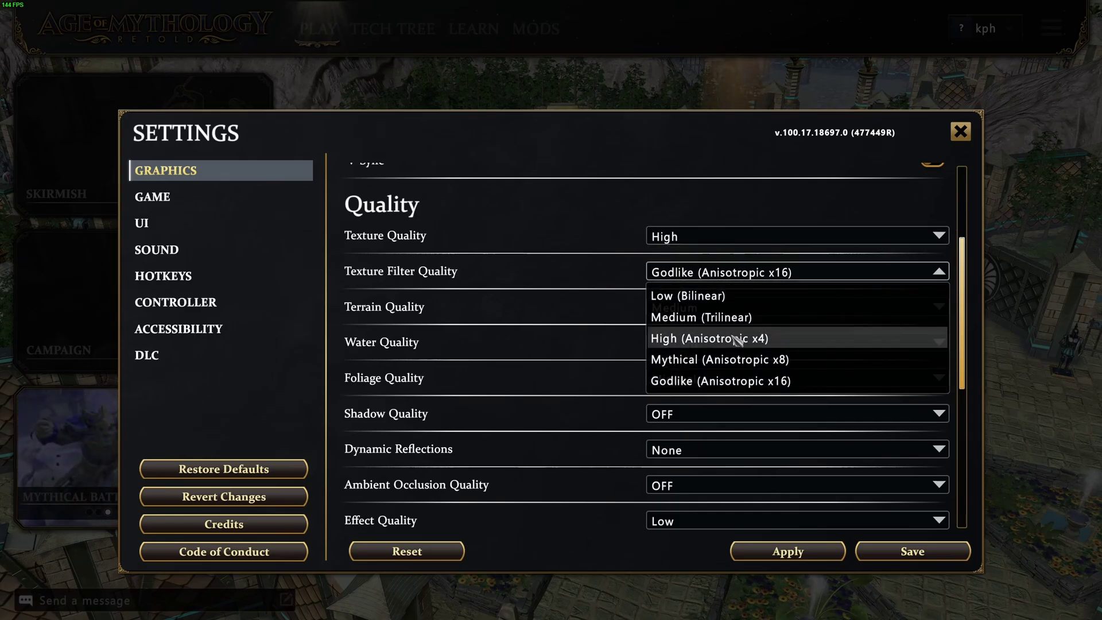
left_click(663, 293)
Step: Review the Terrain Quality options and select Medium
scroll(664, 294, "down", 2)
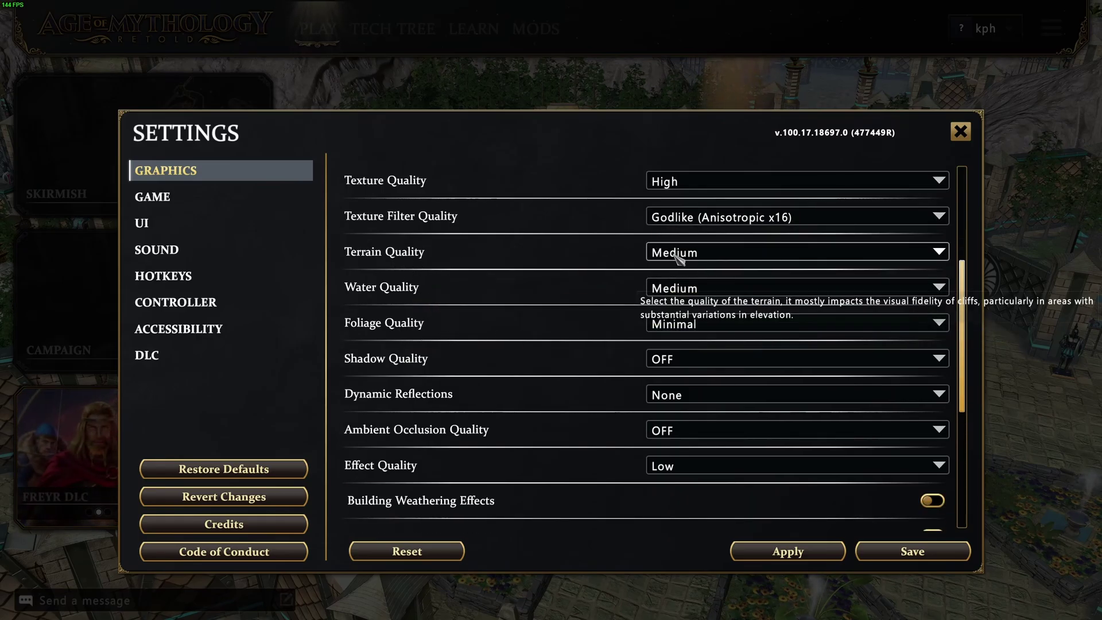
left_click(697, 252)
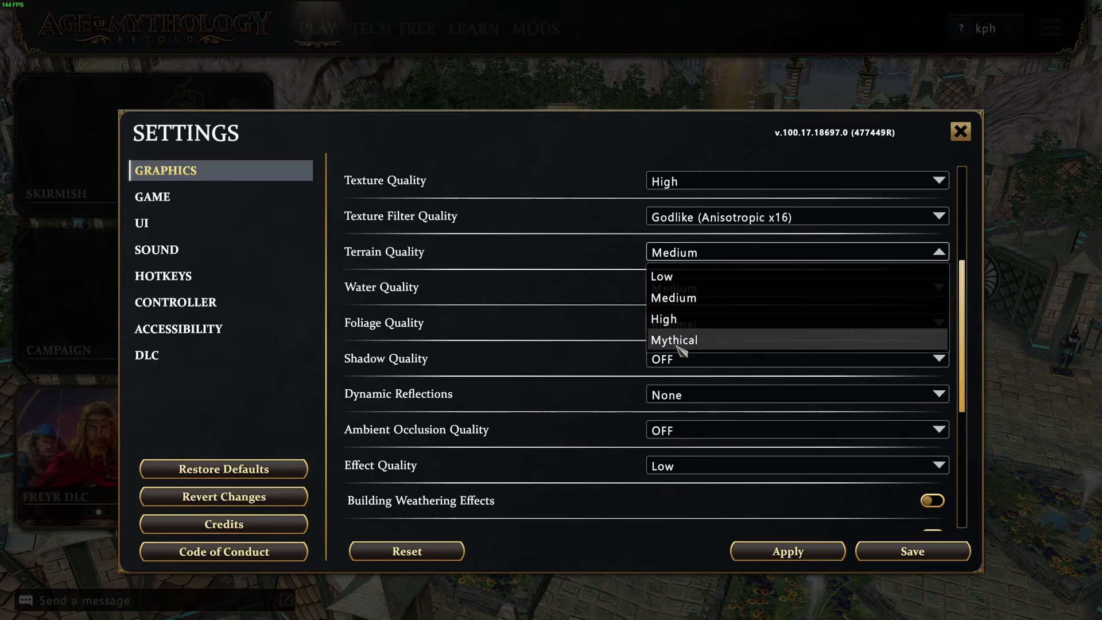
left_click(679, 304)
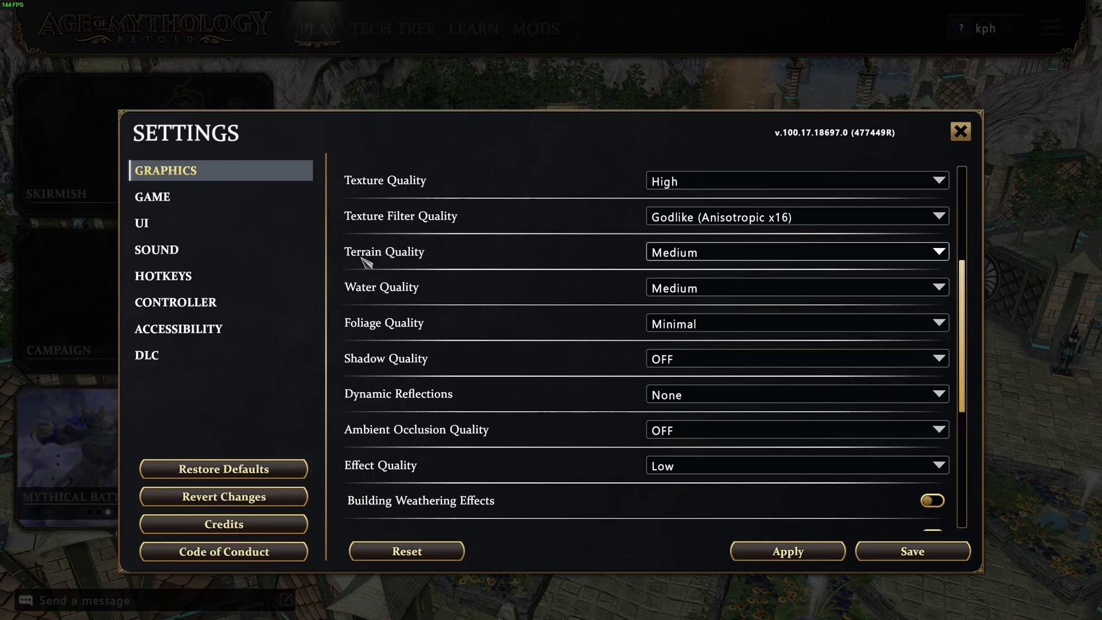
Step: Try Foliage Quality at Full and return it to Minimal
scroll(413, 289, "down", 1)
left_click(718, 298)
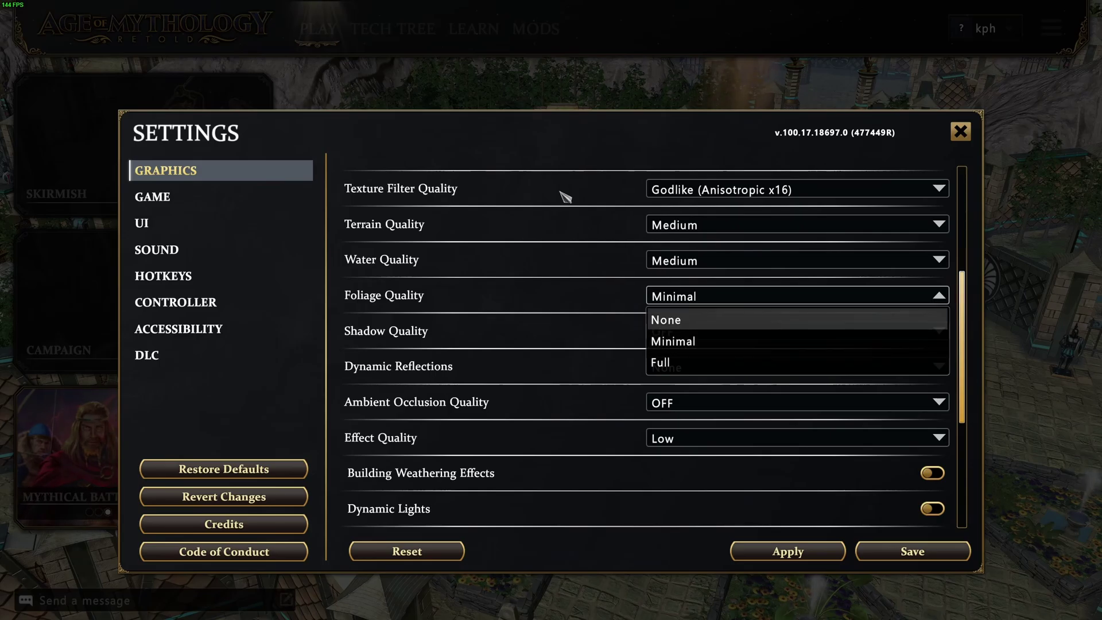
left_click(664, 118)
scroll(706, 310, "down", 1)
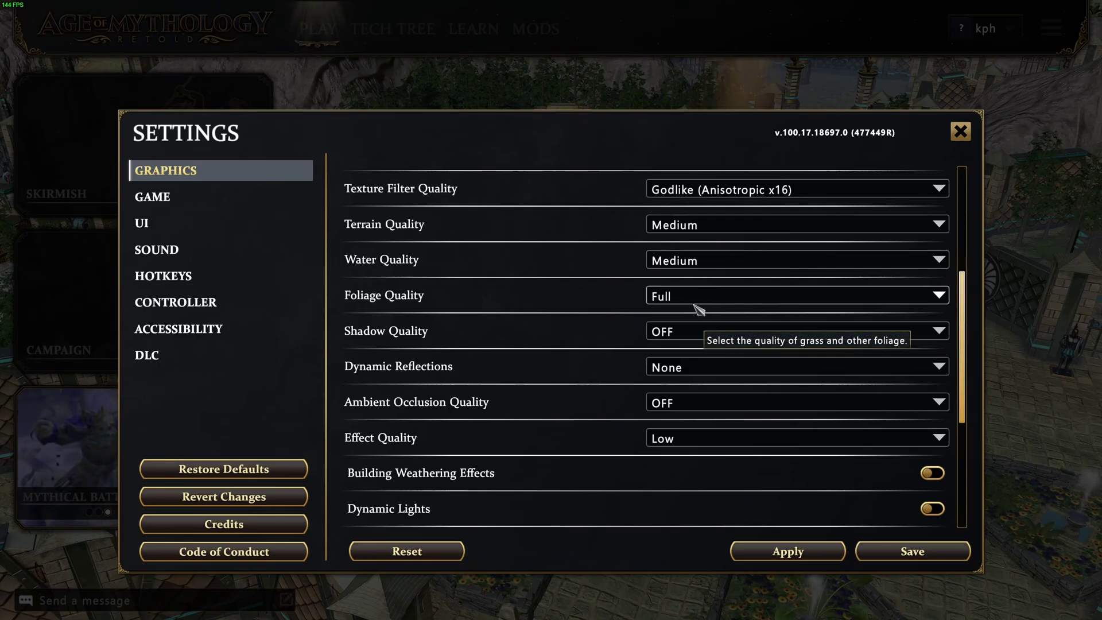
scroll(693, 303, "up", 1)
left_click(696, 302)
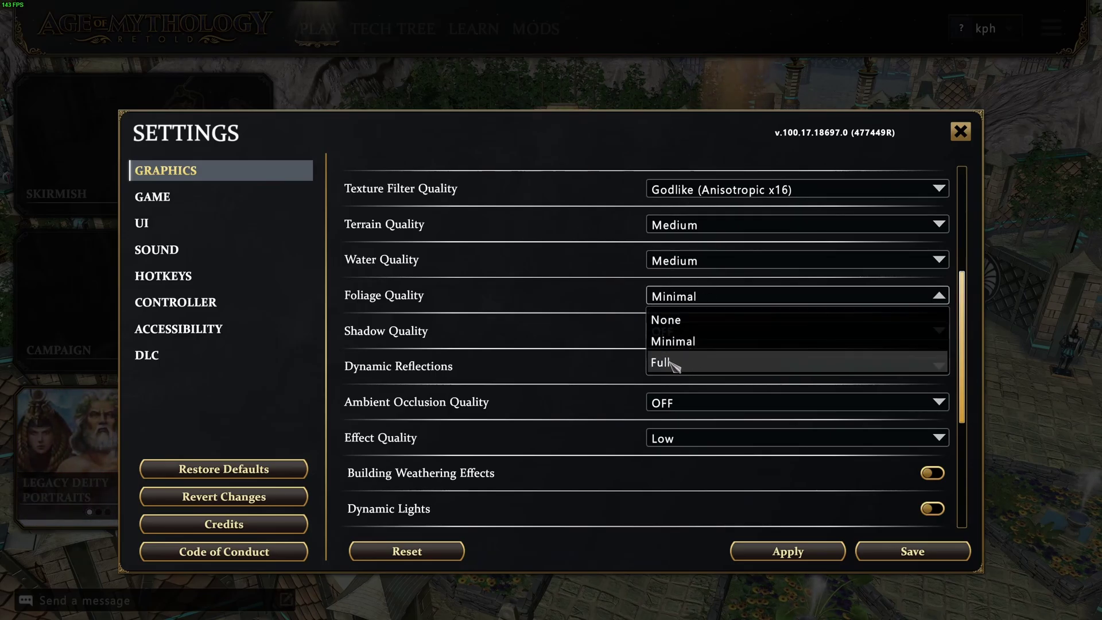
left_click(697, 341)
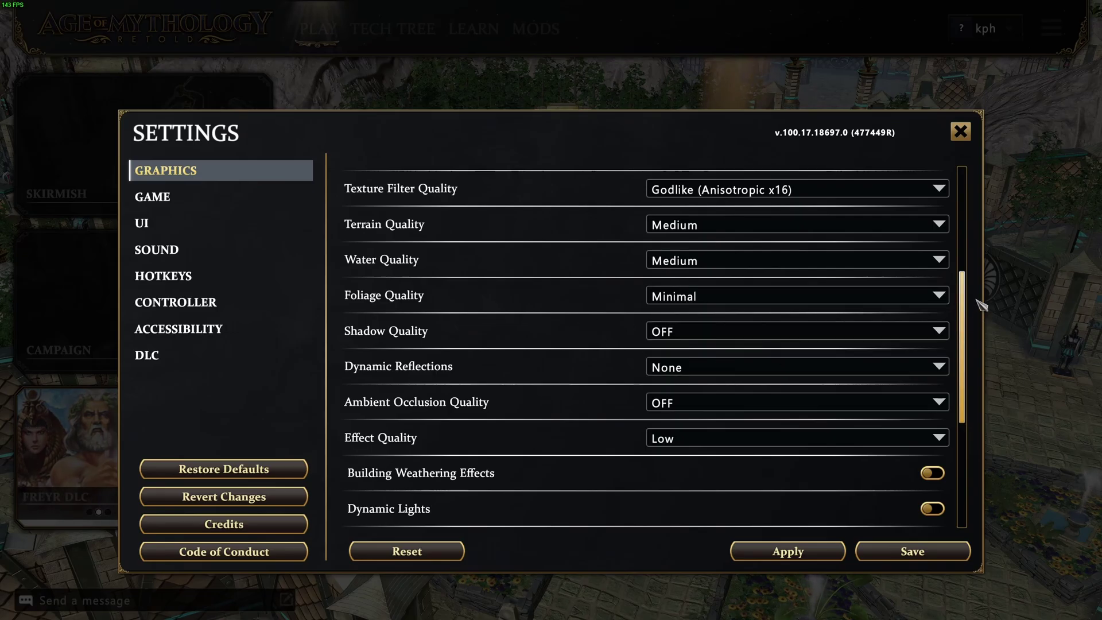
Step: Select OFF for Shadow Quality, None for Dynamic Reflections and OFF for Ambient Occlusion Quality
scroll(968, 292, "down", 2)
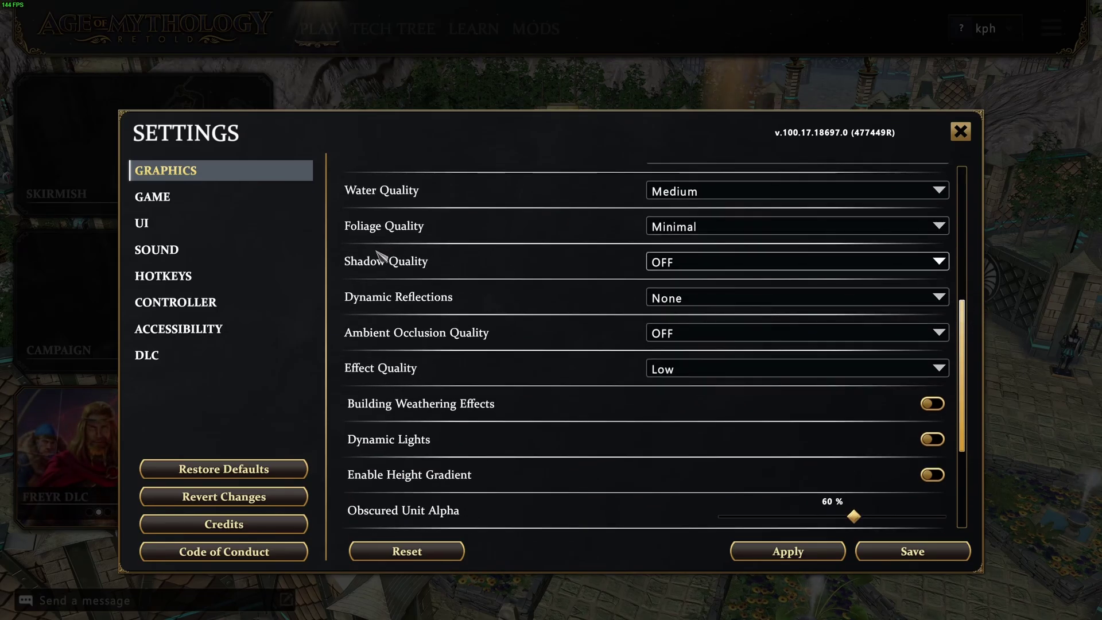
left_click(672, 264)
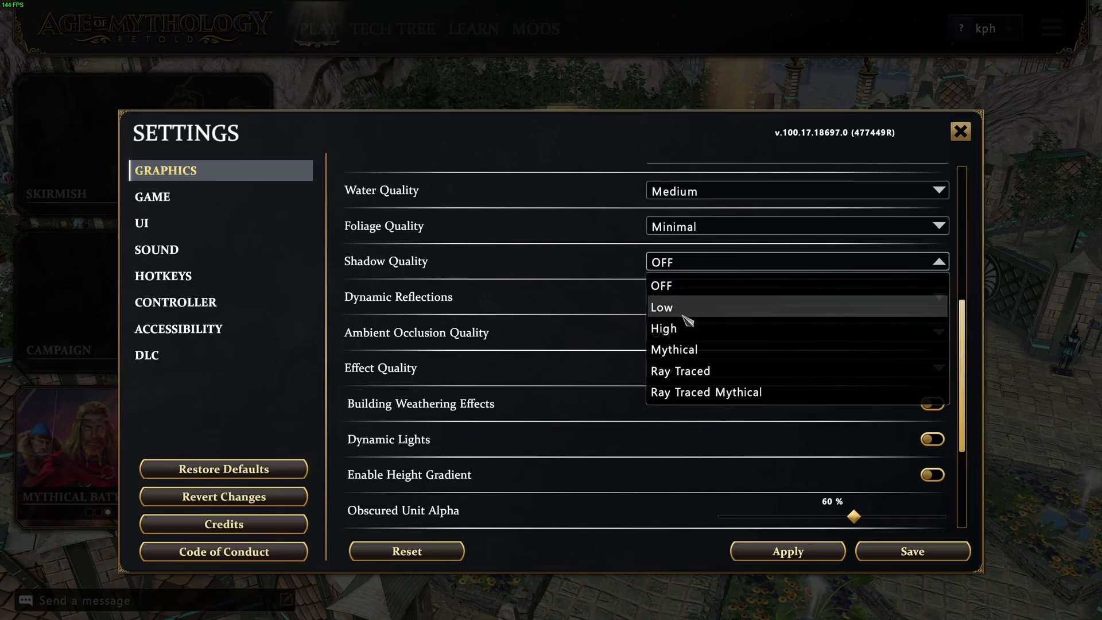
left_click(667, 286)
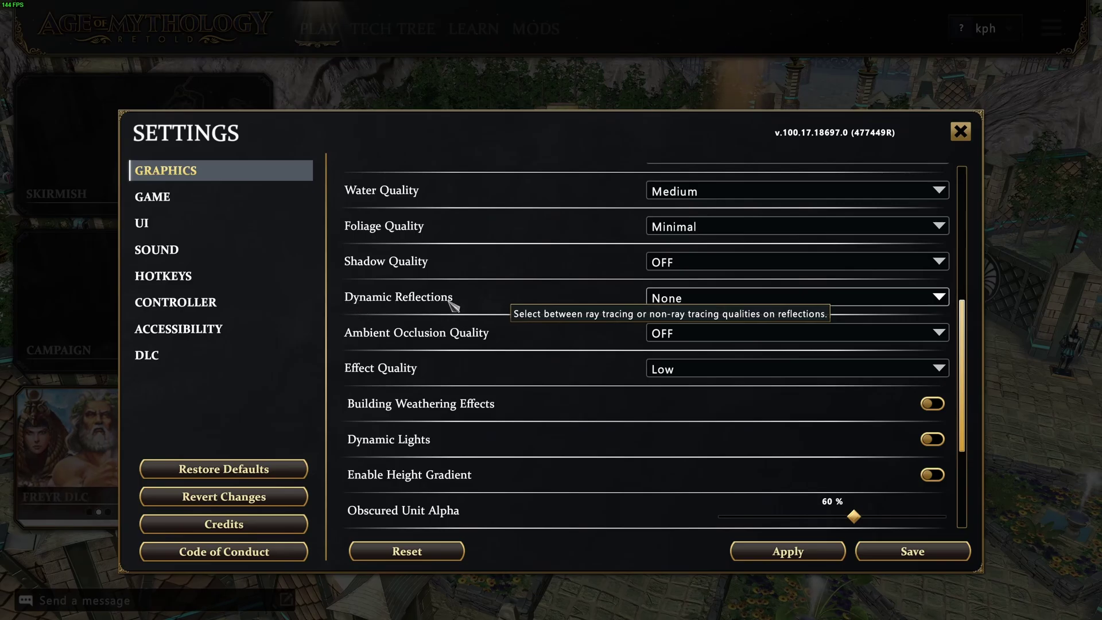
left_click(683, 298)
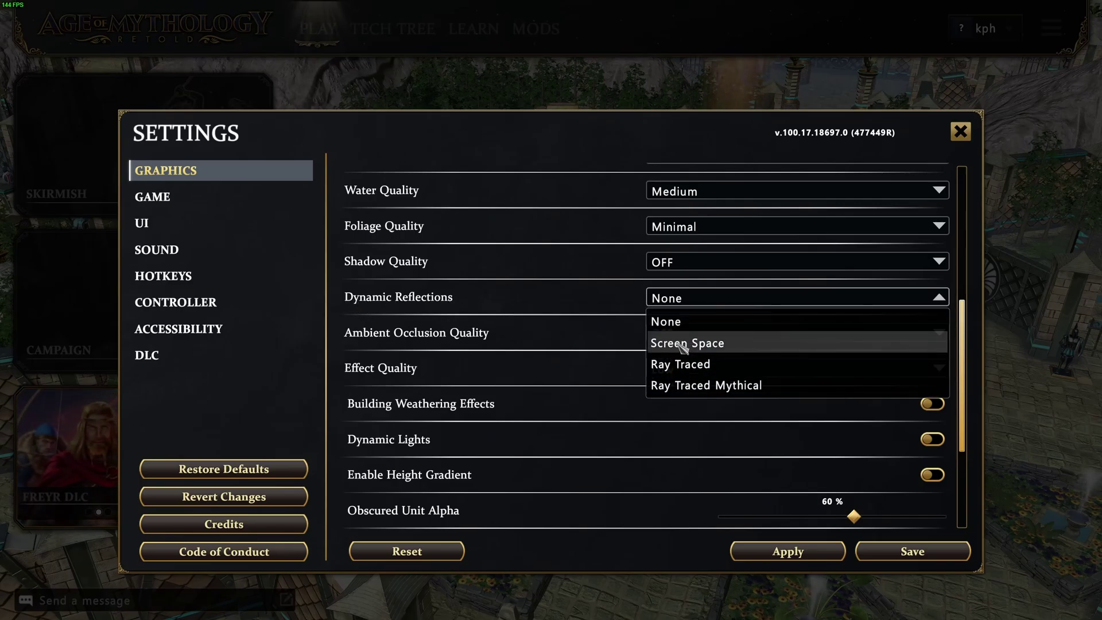
left_click(682, 322)
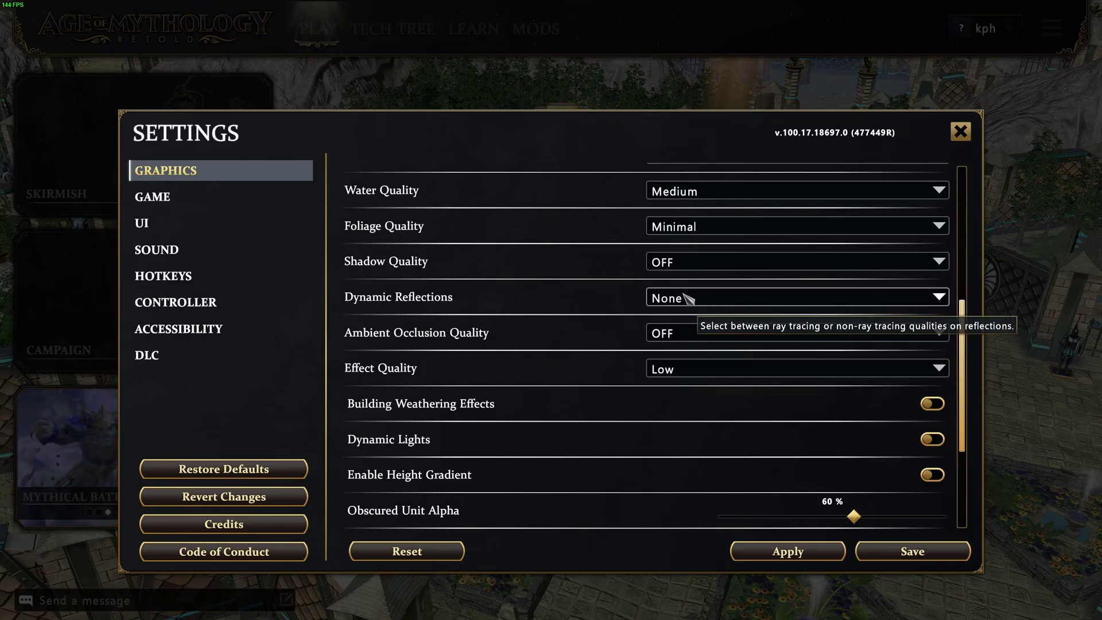
left_click(660, 335)
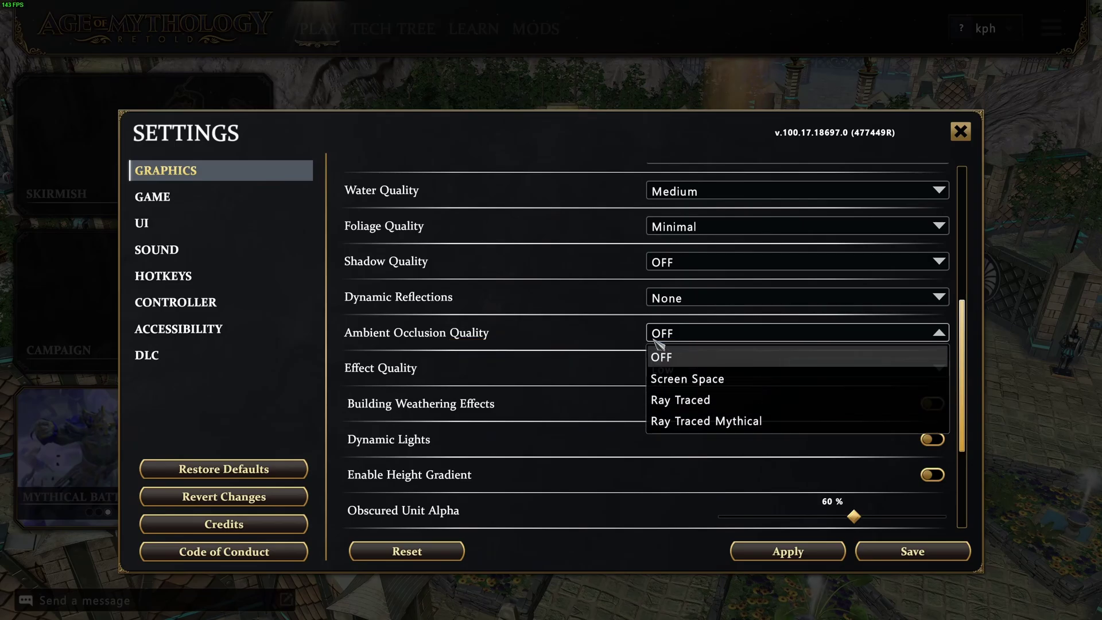
left_click(699, 356)
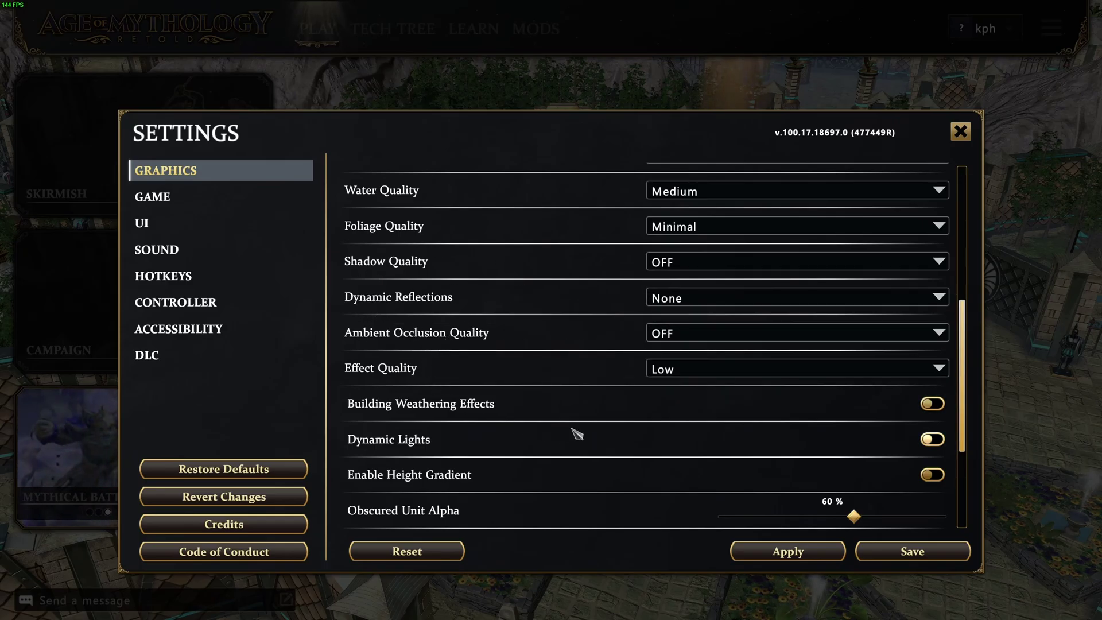
Step: Set Effect Quality to Low
scroll(666, 370, "down", 1)
left_click(672, 379)
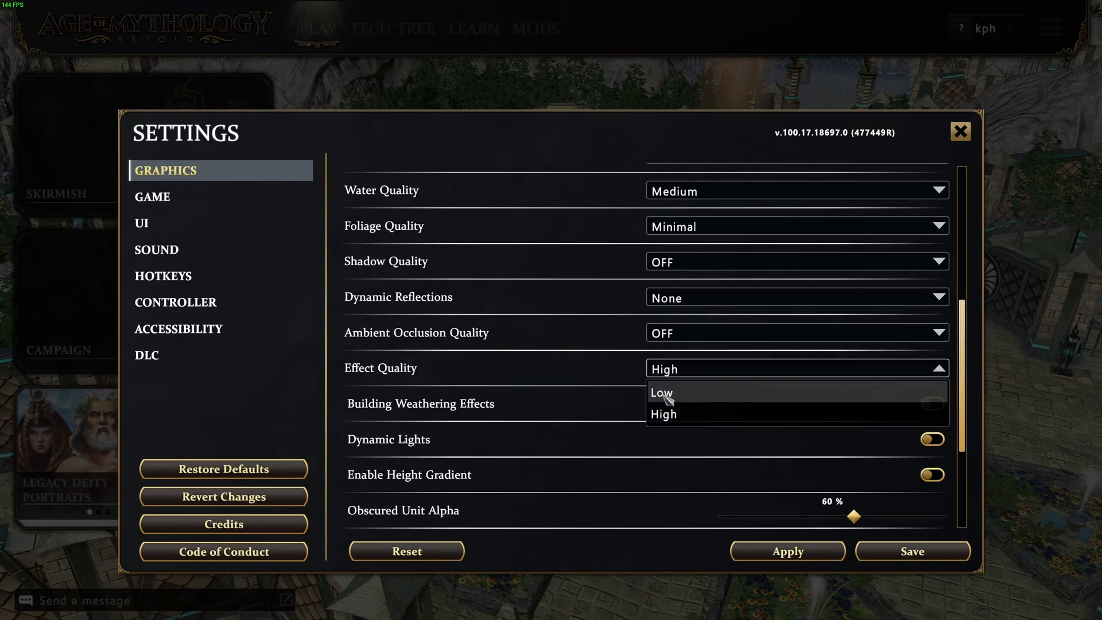
left_click(663, 394)
left_click(660, 391)
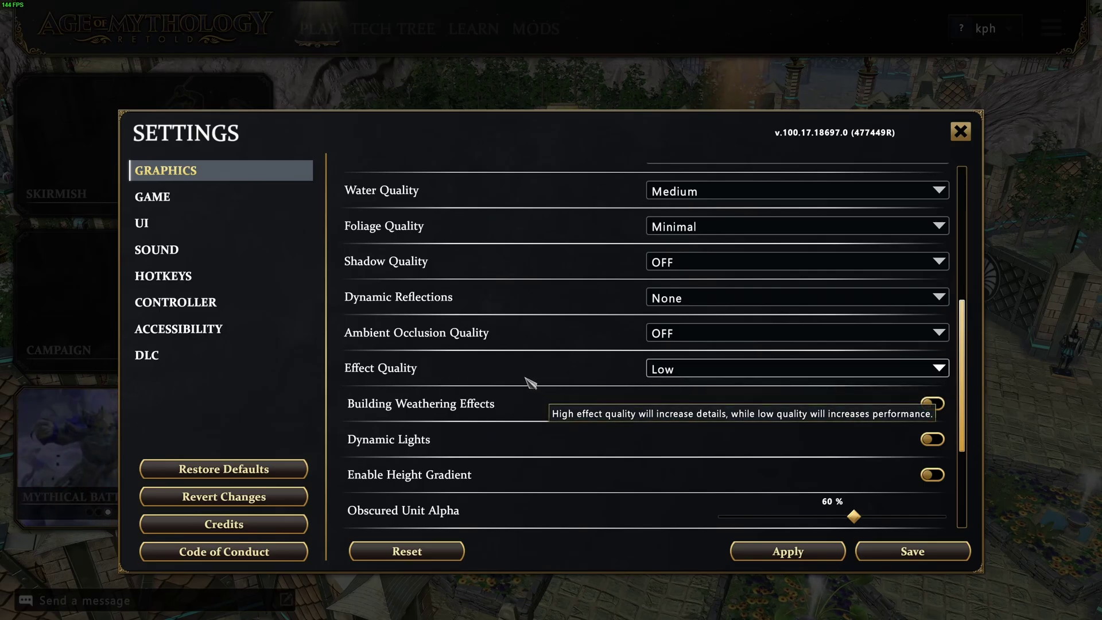
left_click(720, 369)
left_click(688, 388)
Step: Examine the Anti-Aliasing options in the Post Processing section of the game's graphics settings
scroll(955, 351, "down", 4)
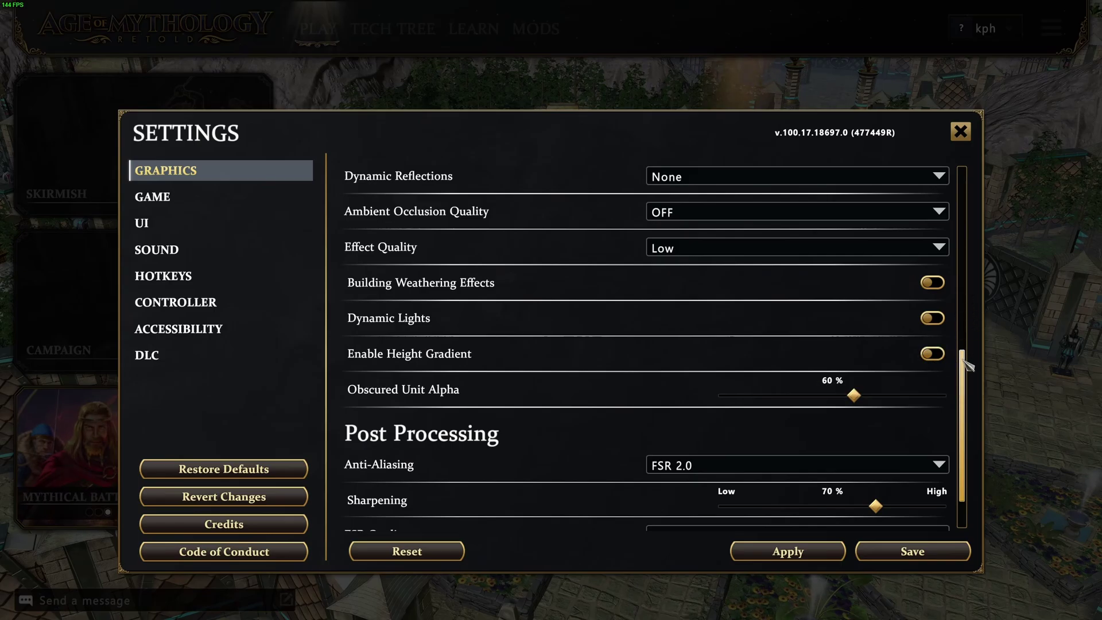
scroll(970, 345, "down", 2)
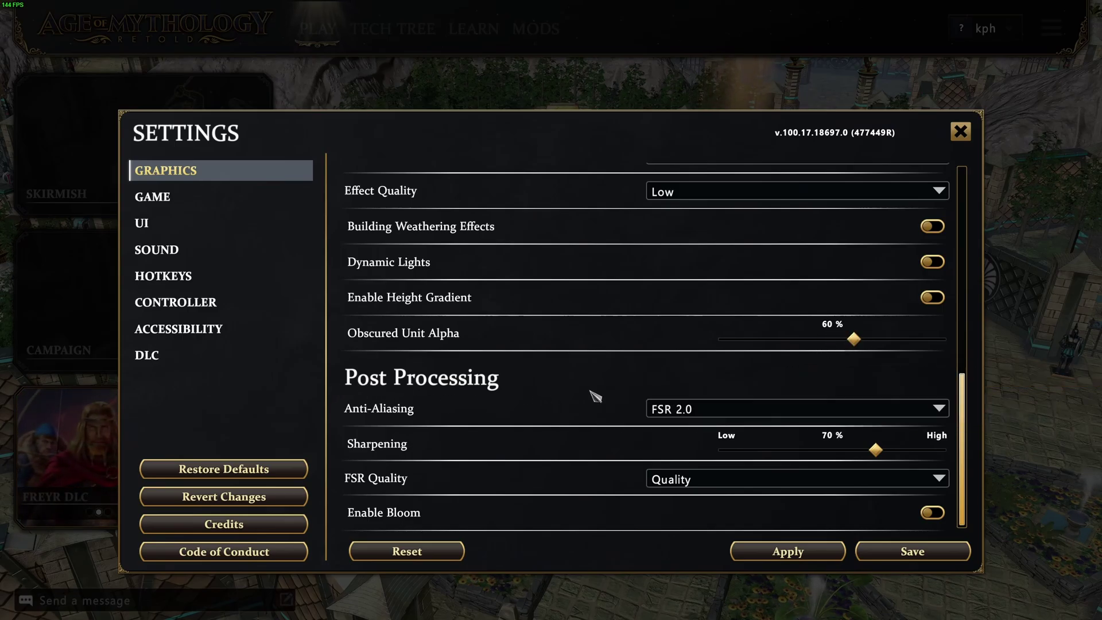
left_click(720, 409)
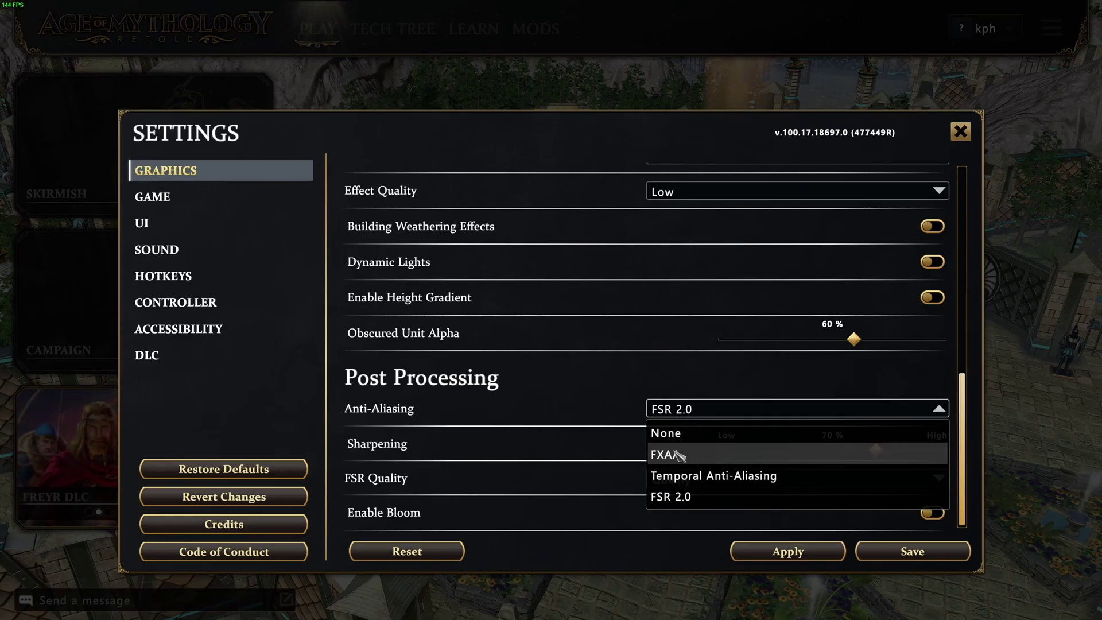
left_click(695, 383)
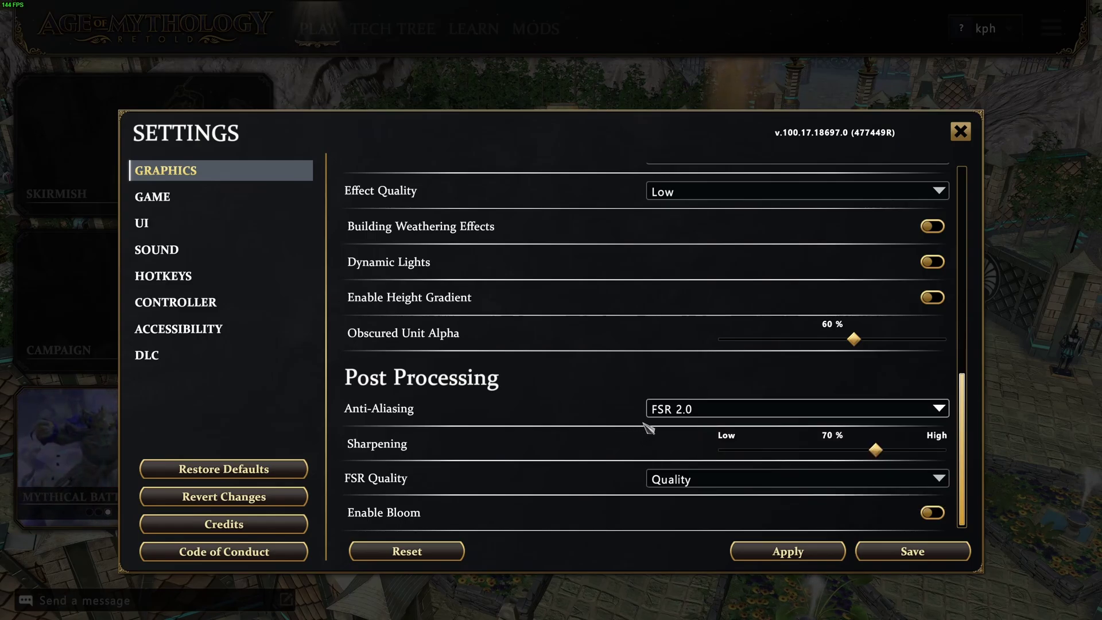
mouse_move(660, 409)
left_click(700, 409)
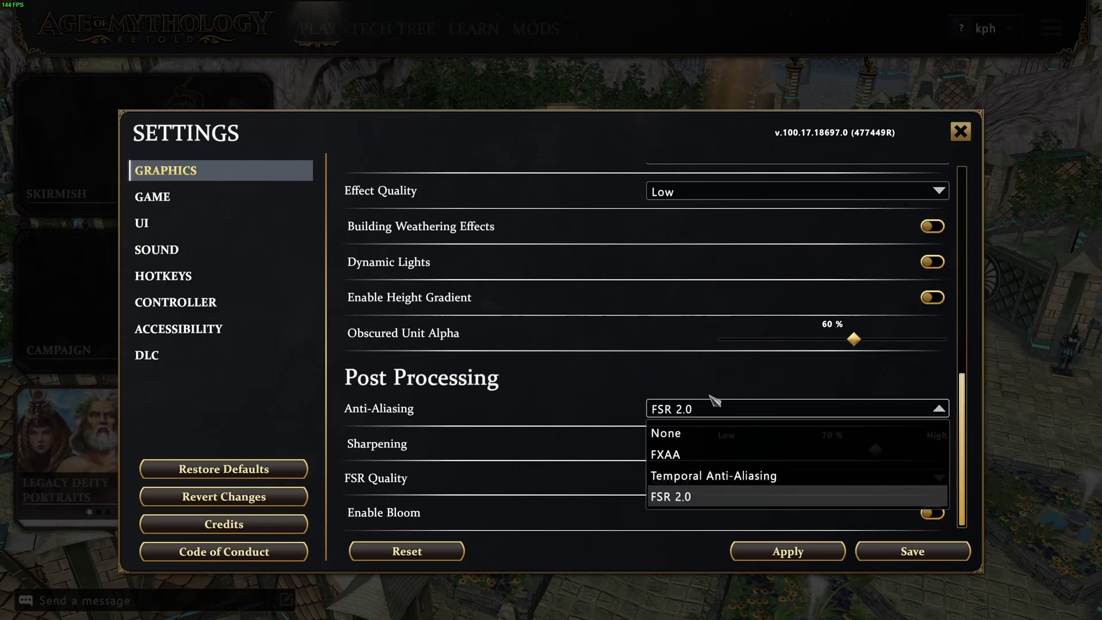
left_click(593, 386)
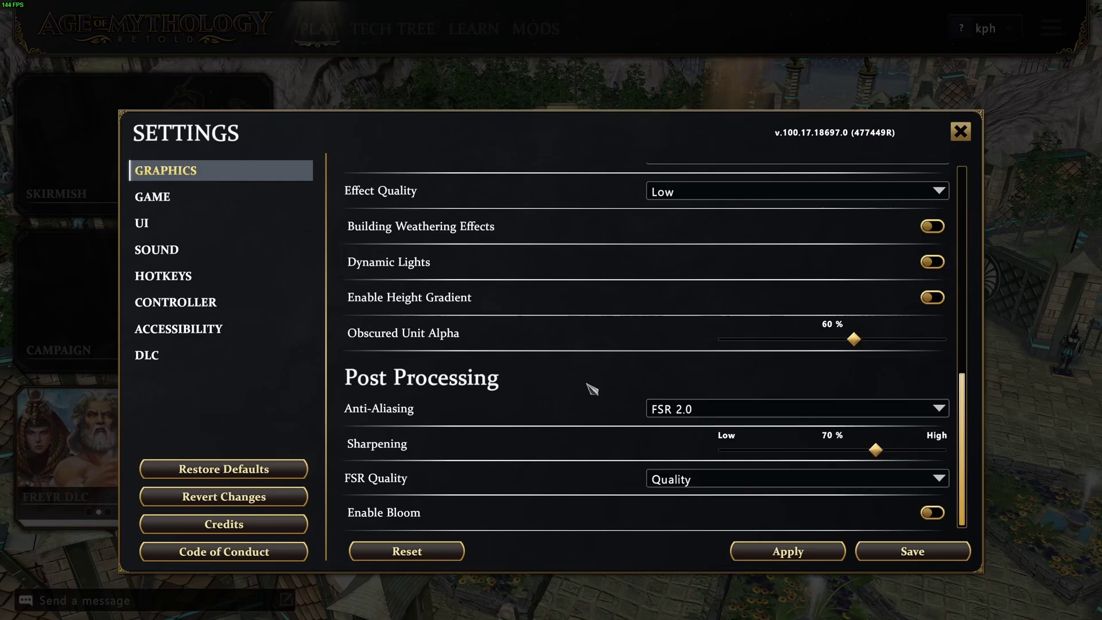
mouse_move(602, 414)
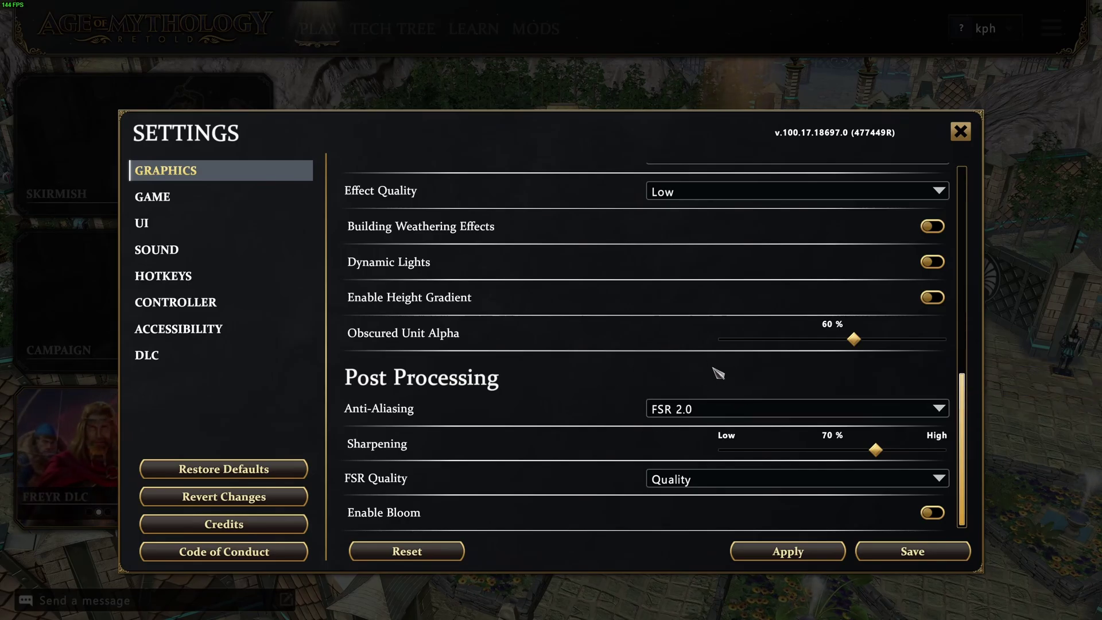
Step: Review the FSR Quality options and set FSR Quality to Balanced
left_click(701, 482)
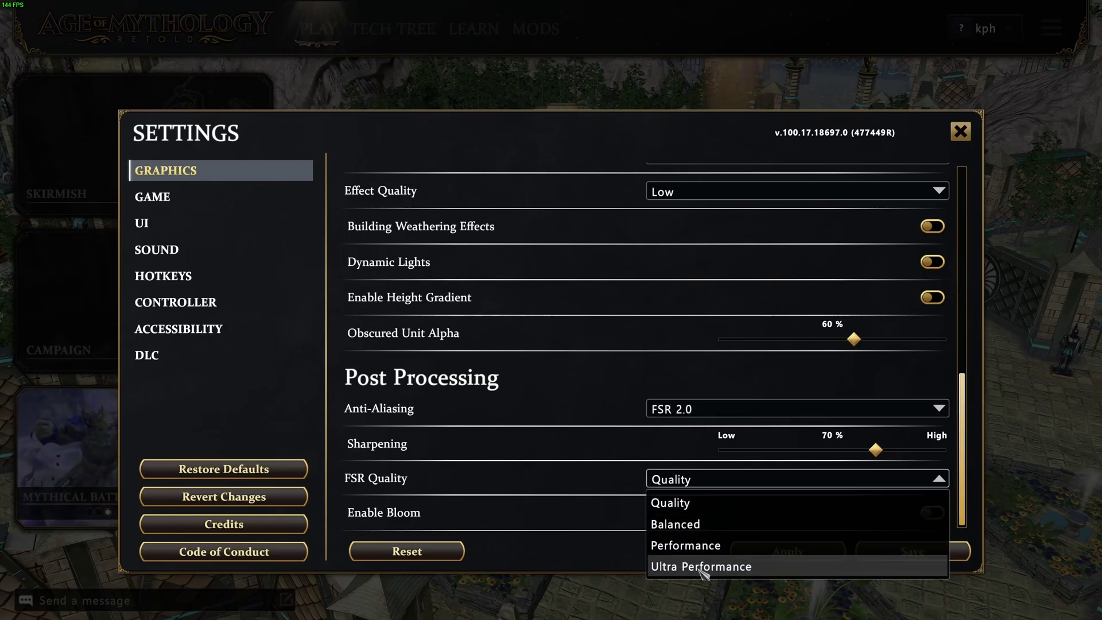
left_click(703, 507)
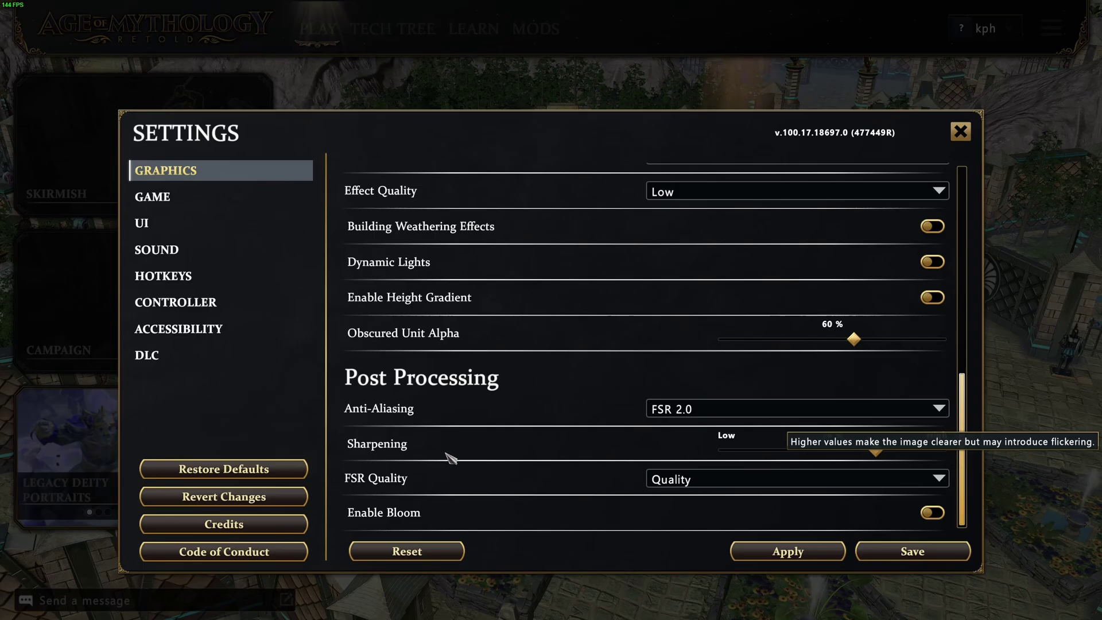
scroll(855, 479, "down", 1)
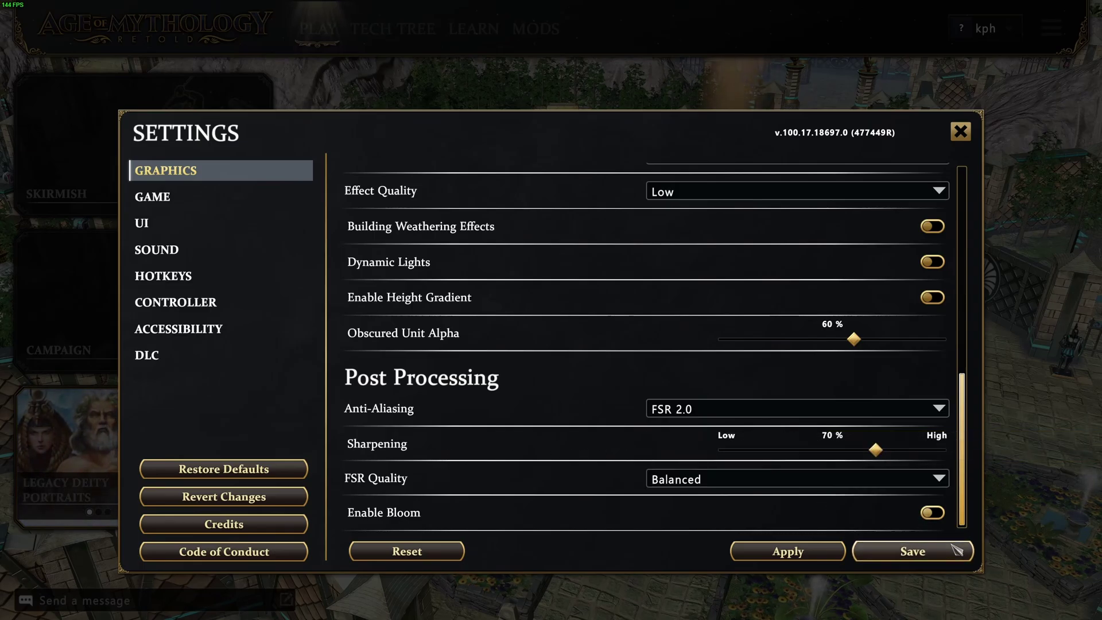